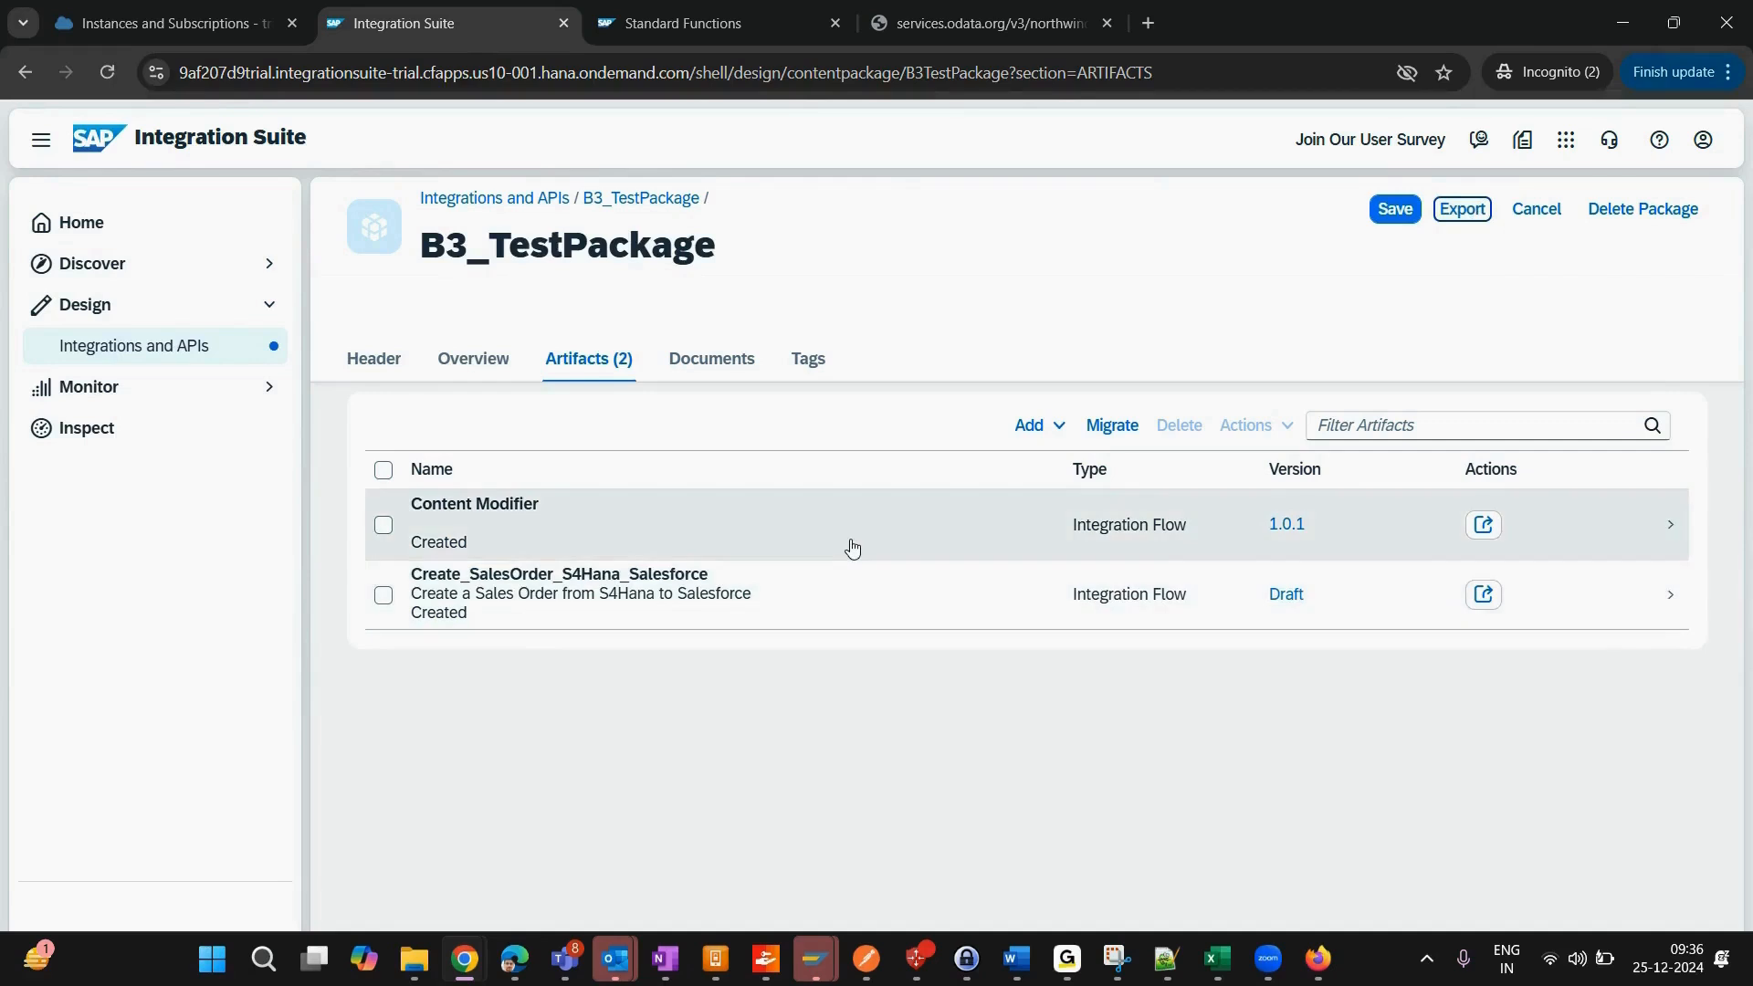
Step: Open the Content Modifier integration flow for editing and show the exchange properties of its Add initial properties step
click(826, 528)
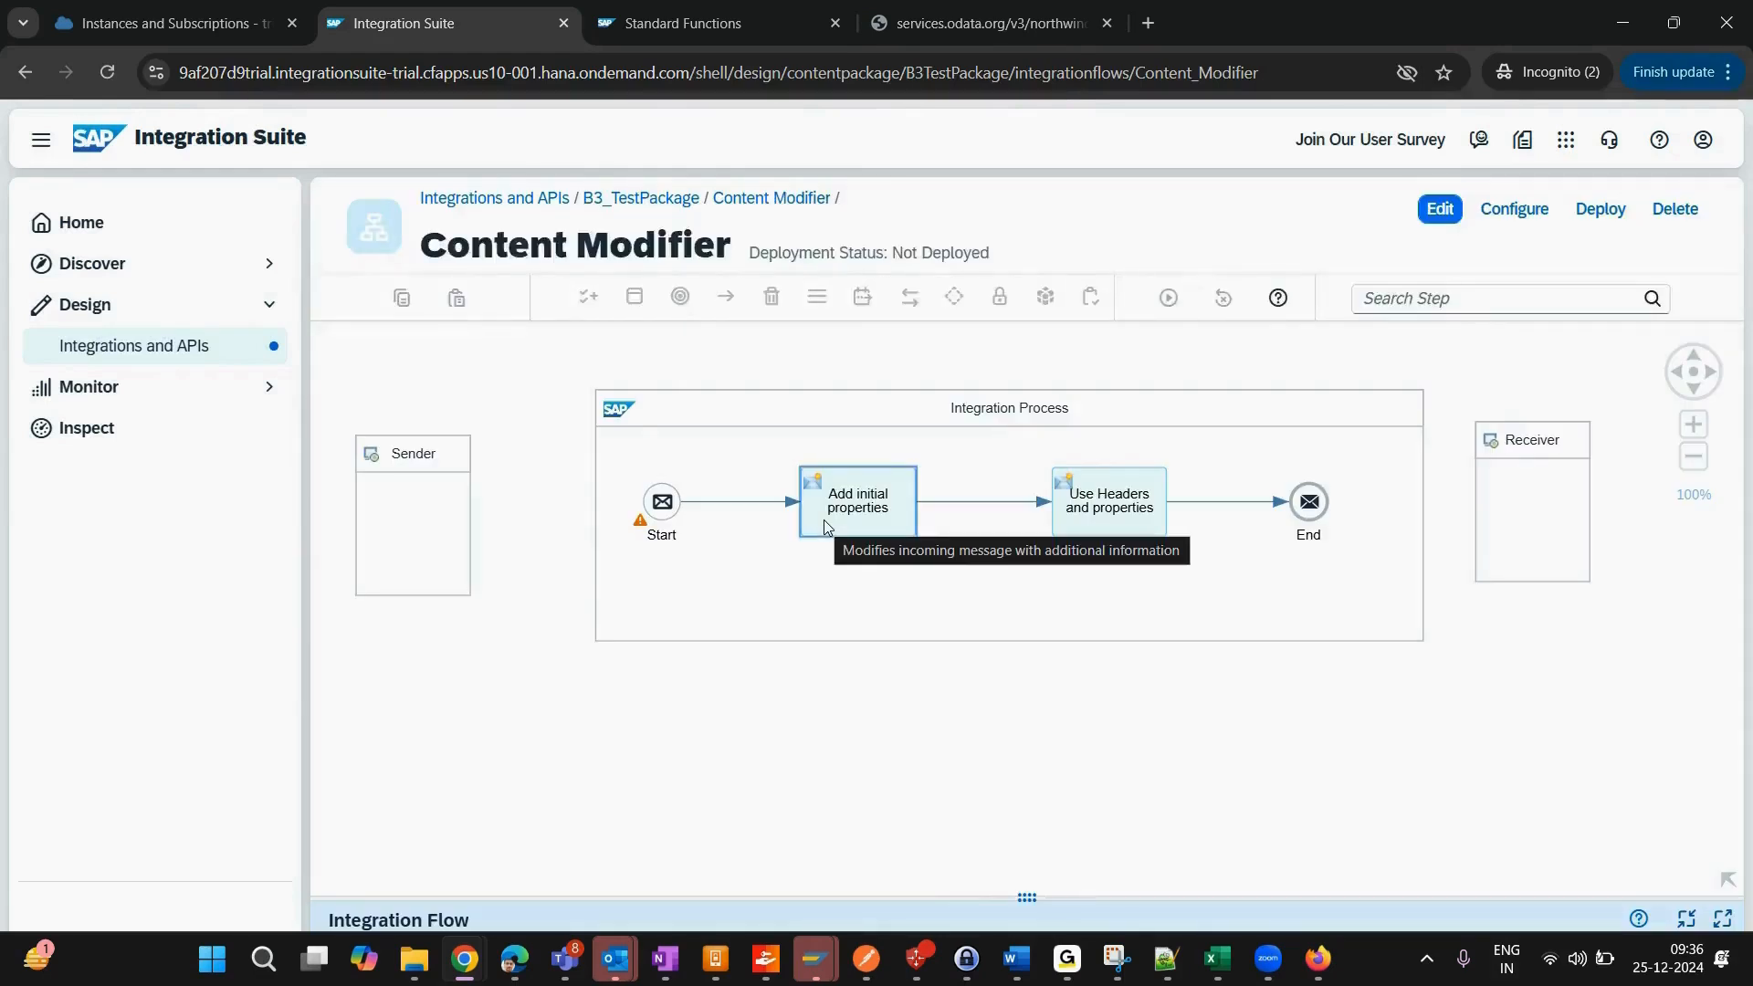
click(869, 522)
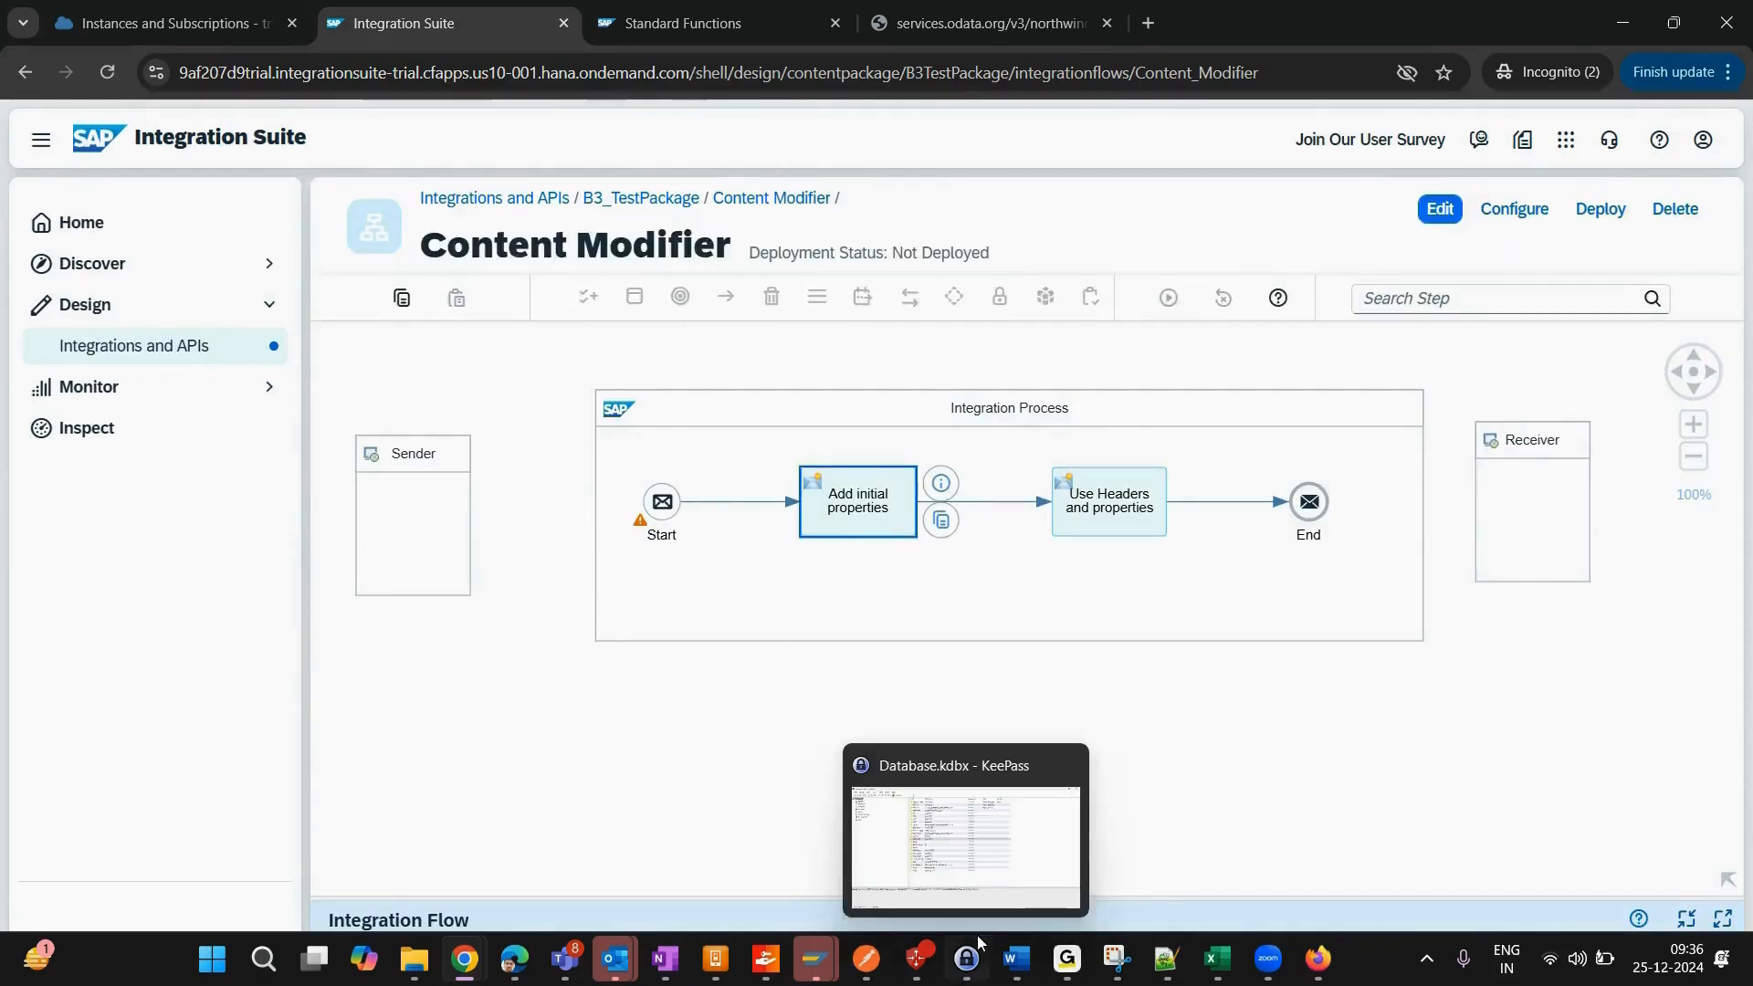
drag(1148, 900, 1105, 576)
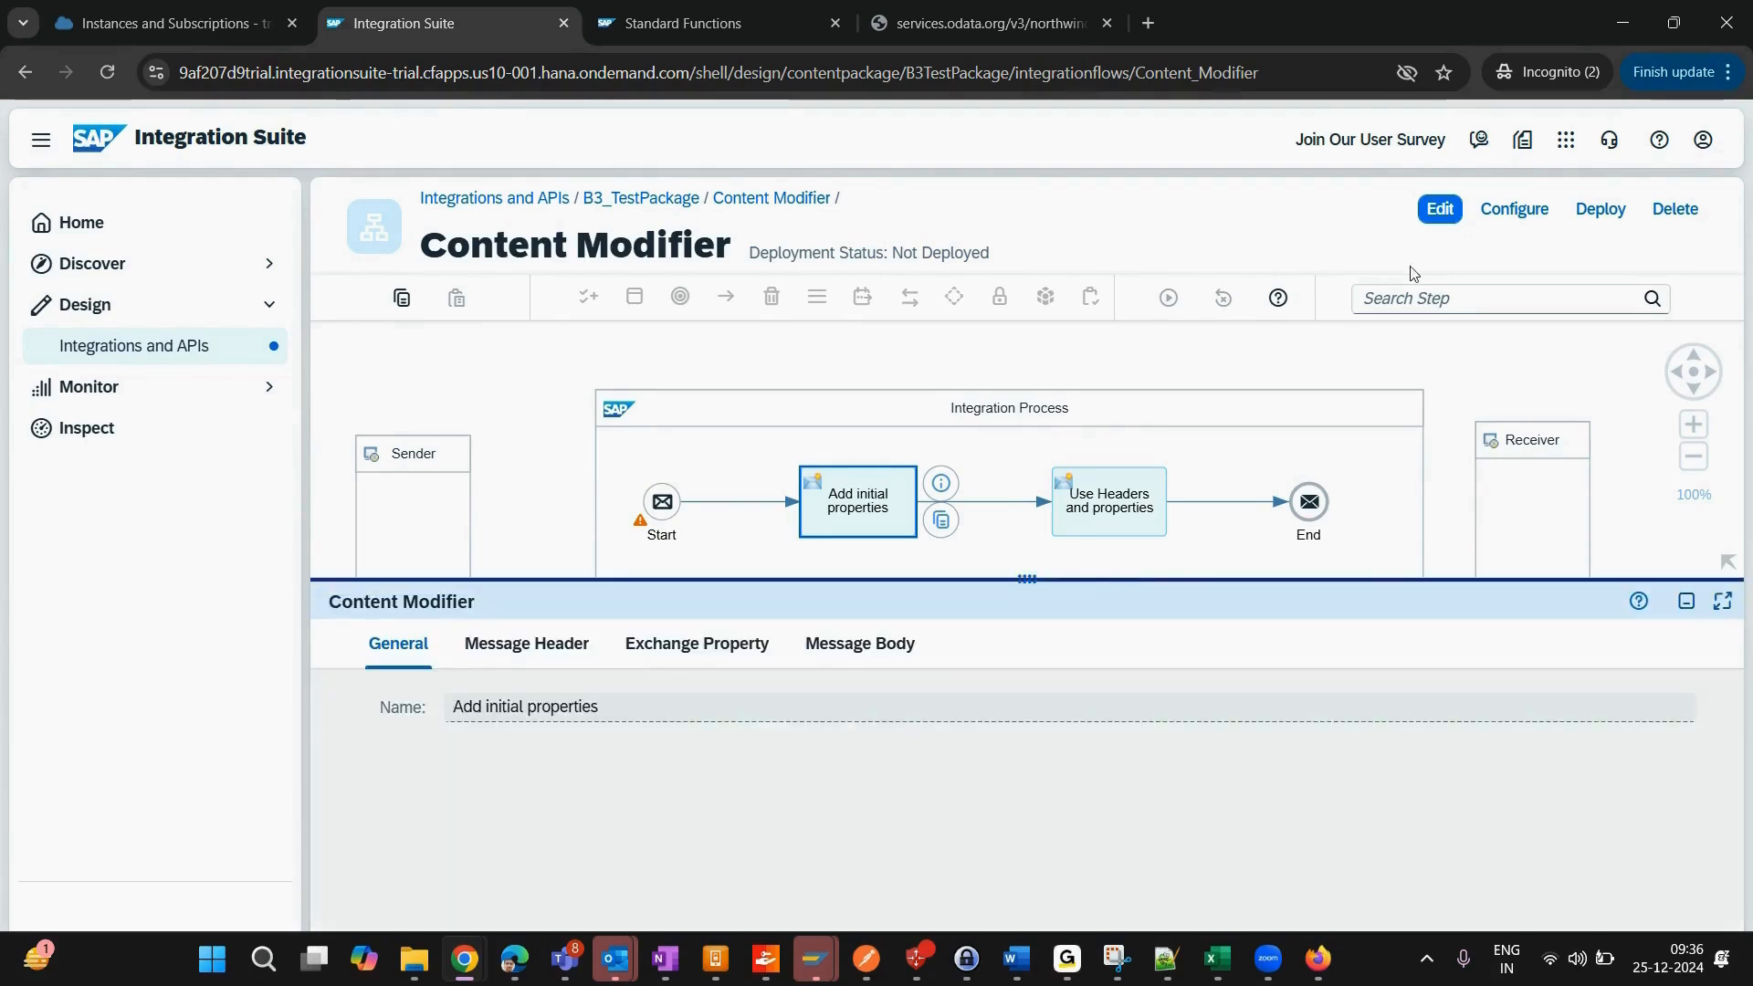
click(1440, 211)
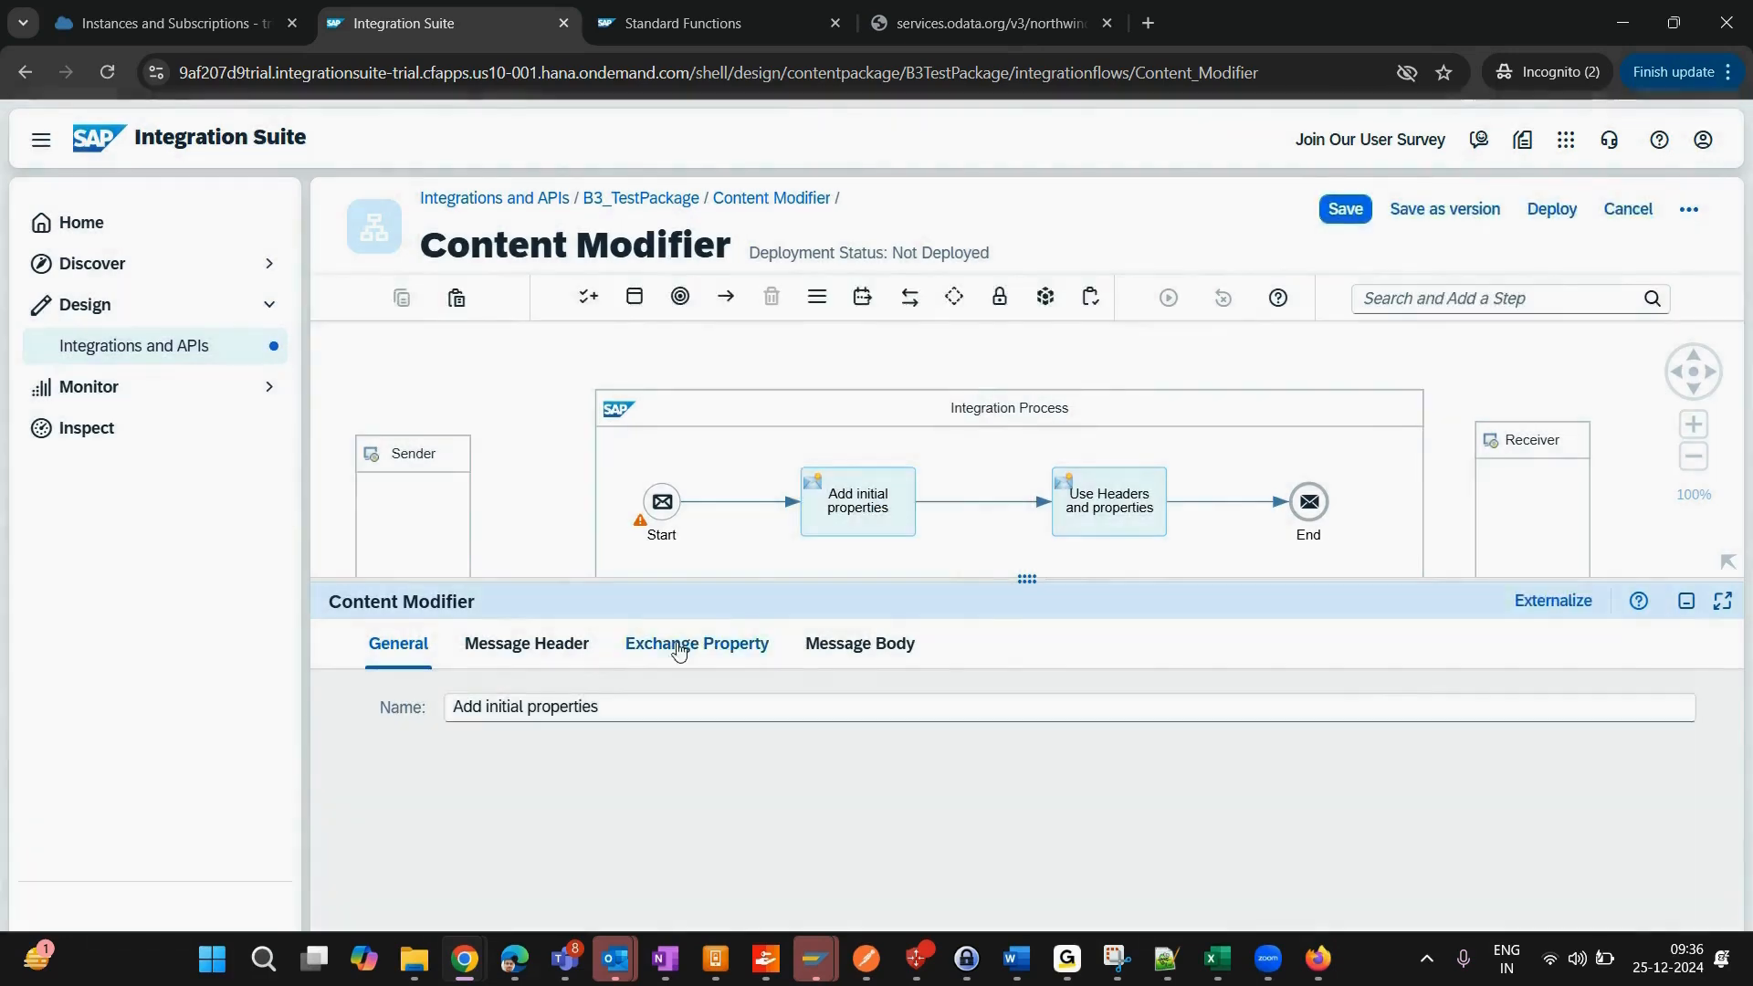
click(678, 649)
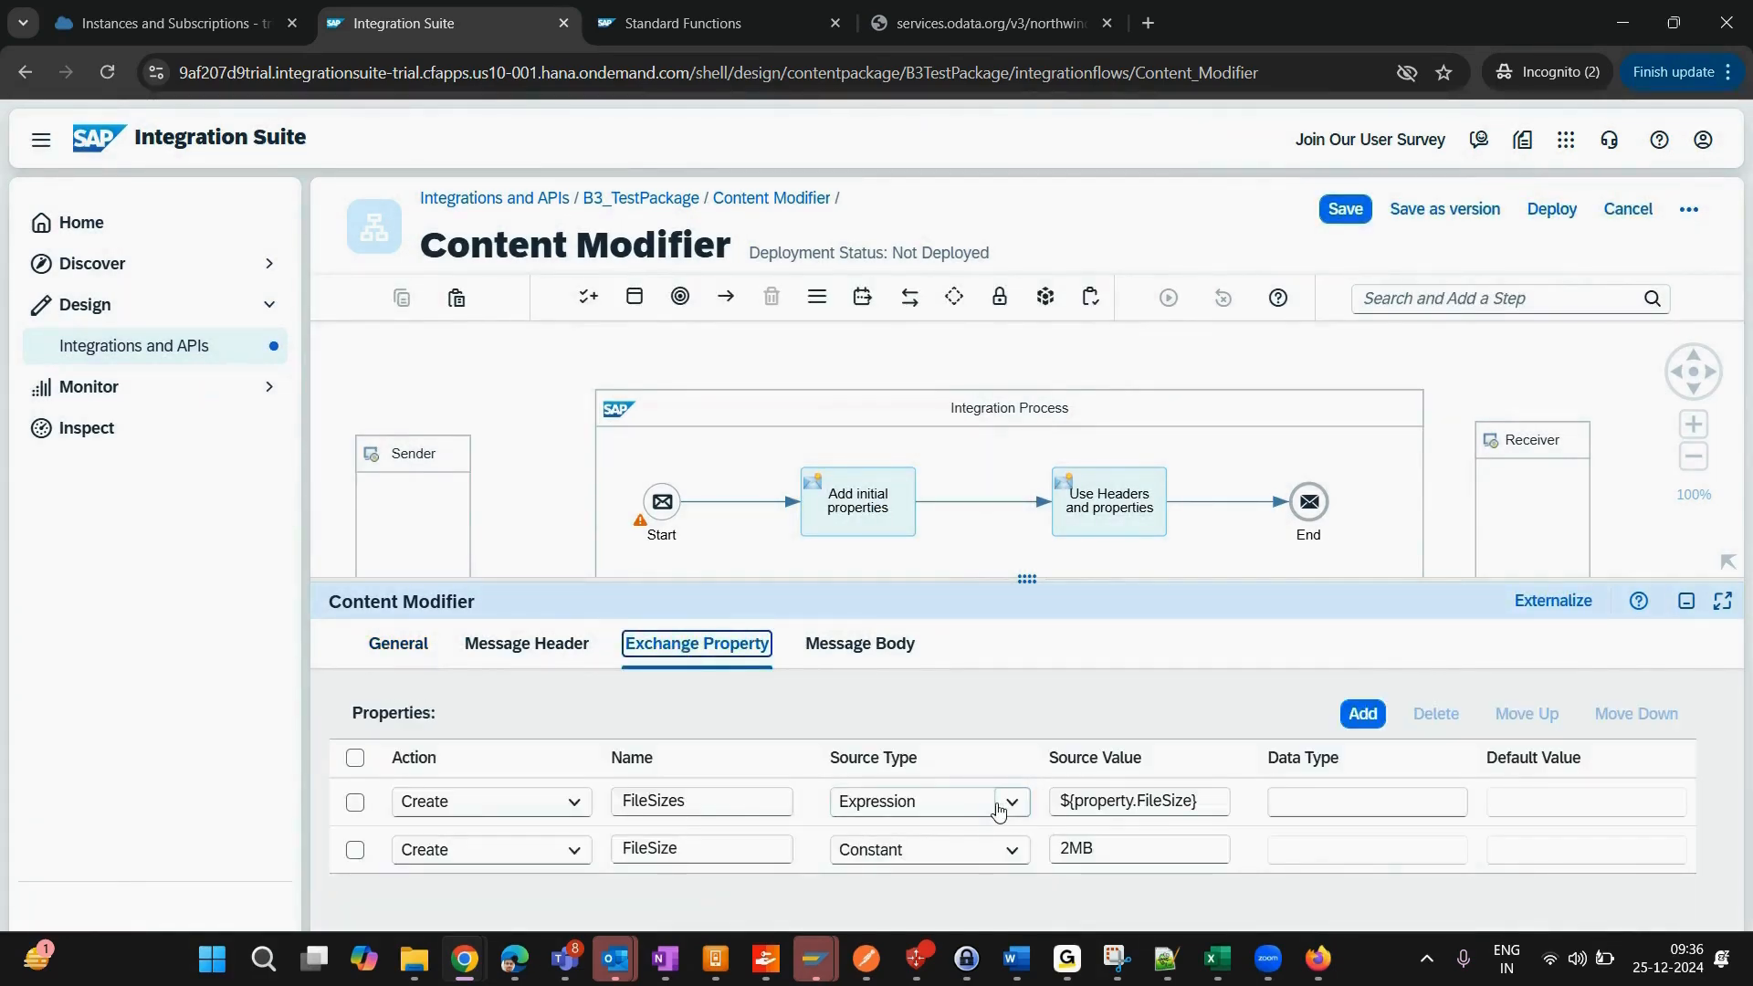
click(999, 812)
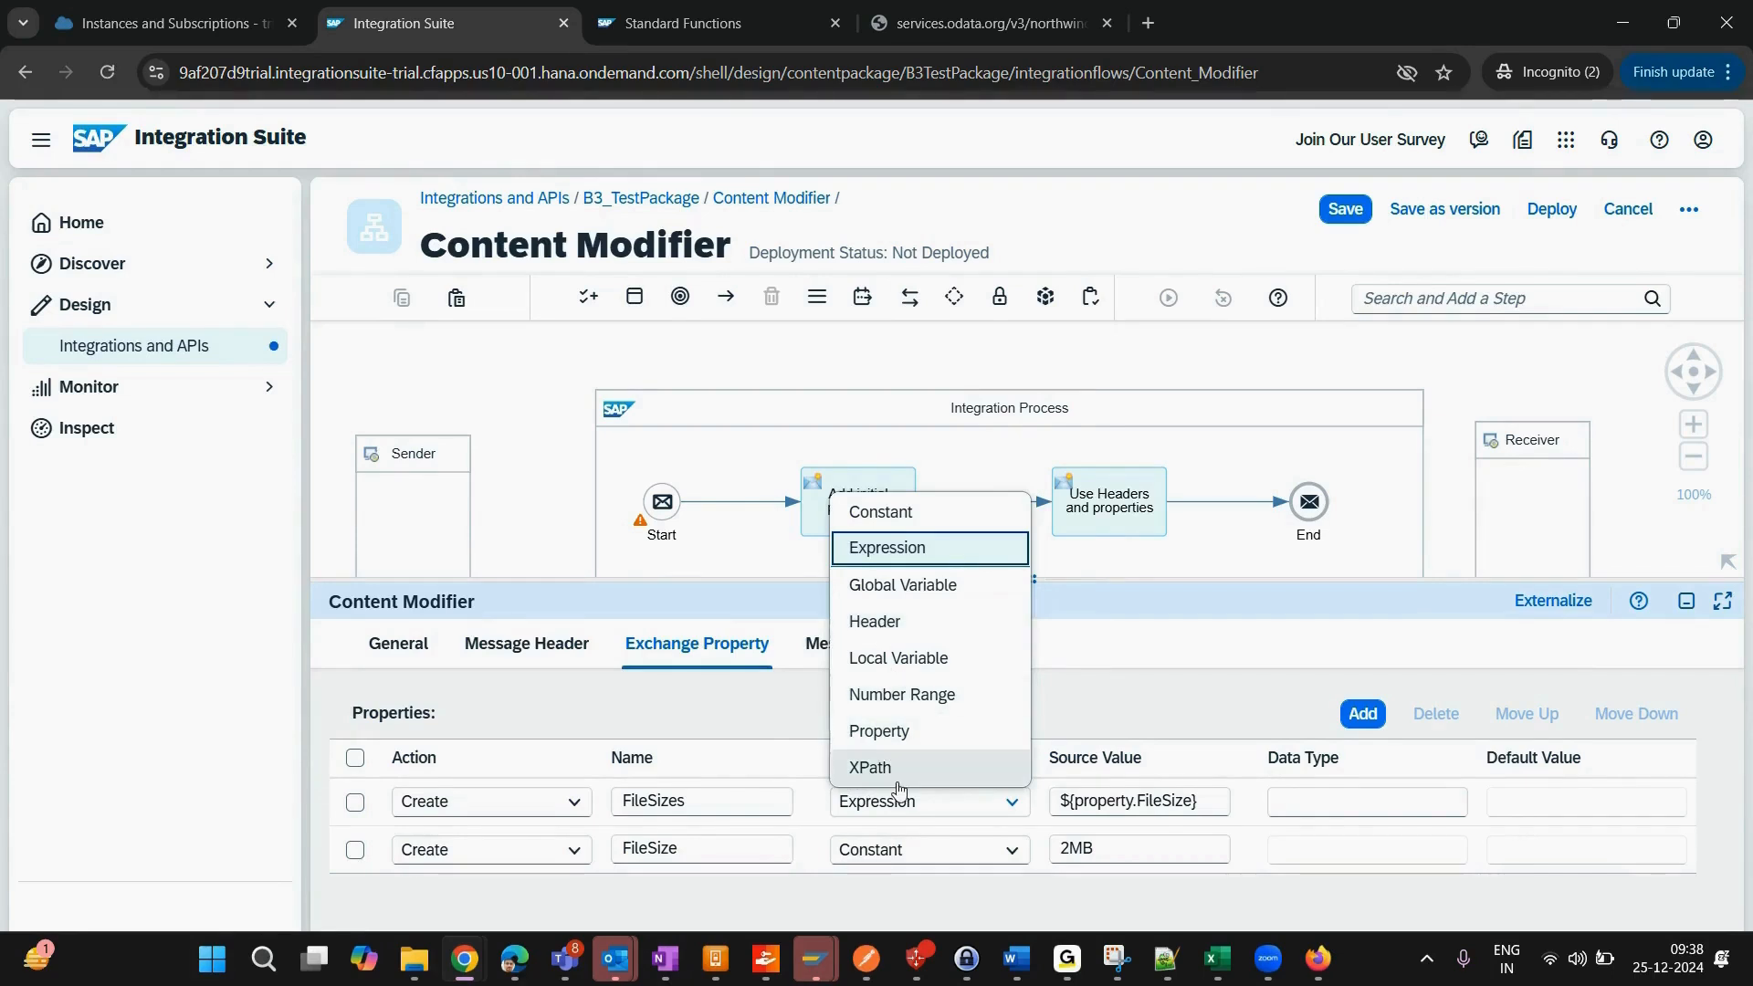
click(759, 715)
Step: Add a new exchange property named File to the Add initial properties step
click(1361, 714)
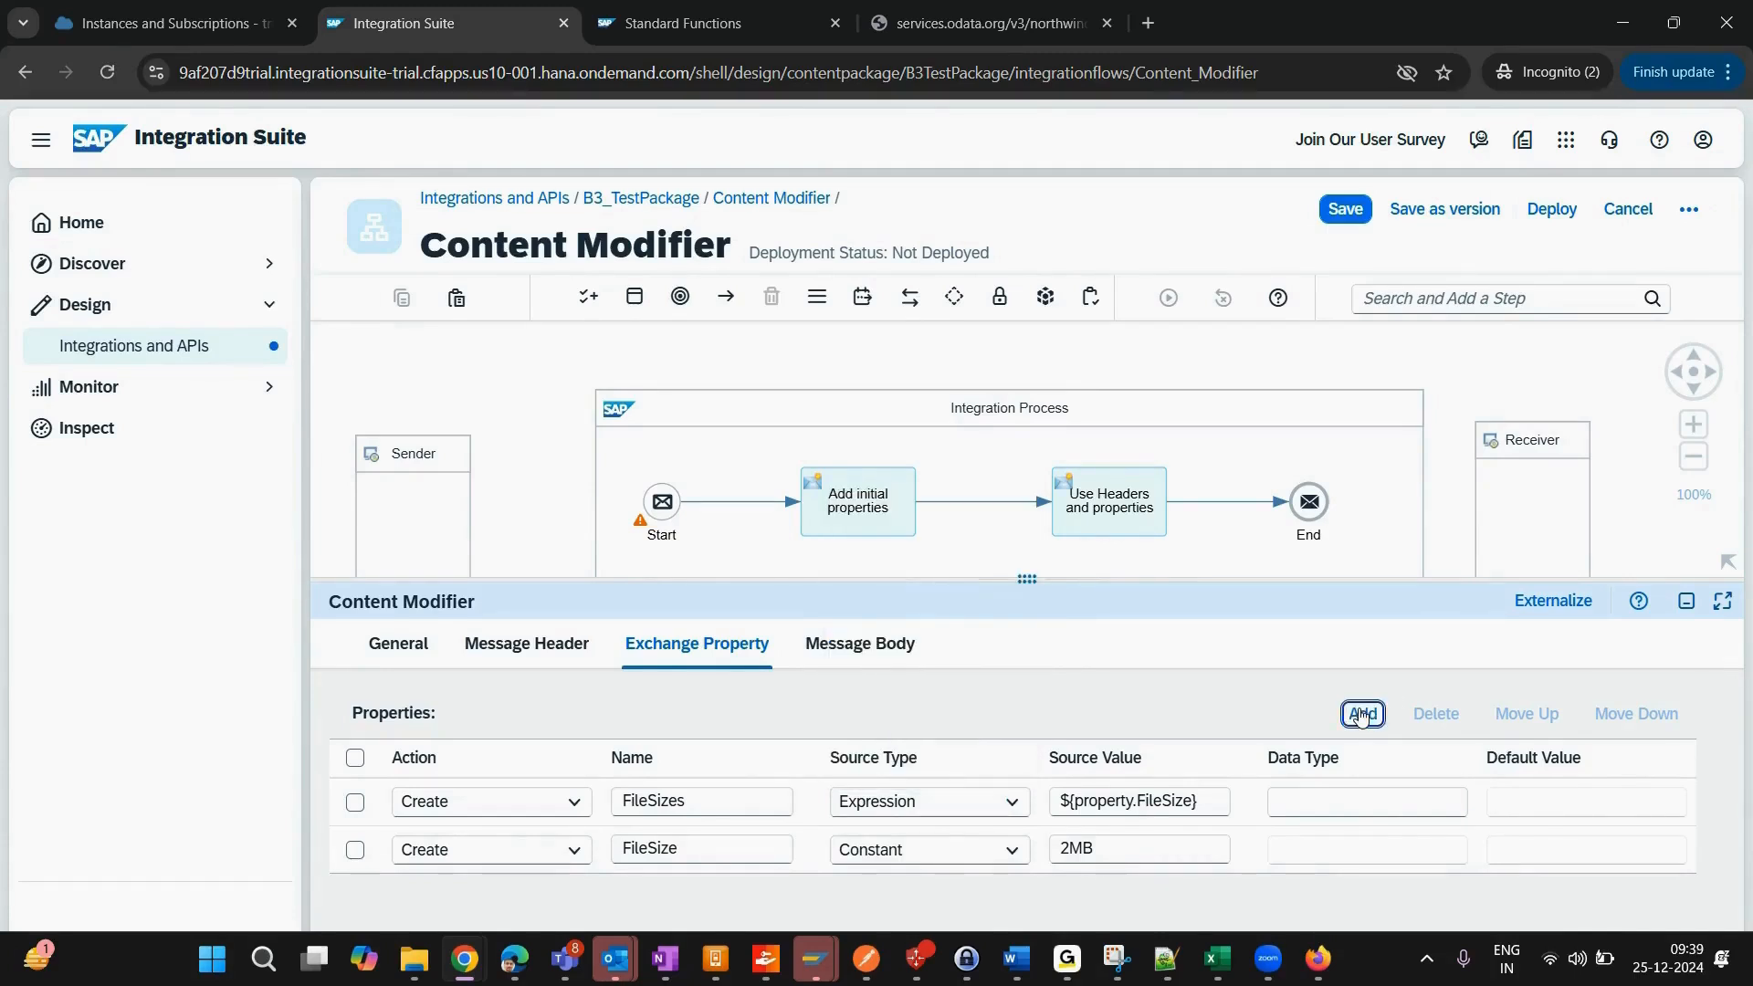
drag(1035, 573, 1030, 500)
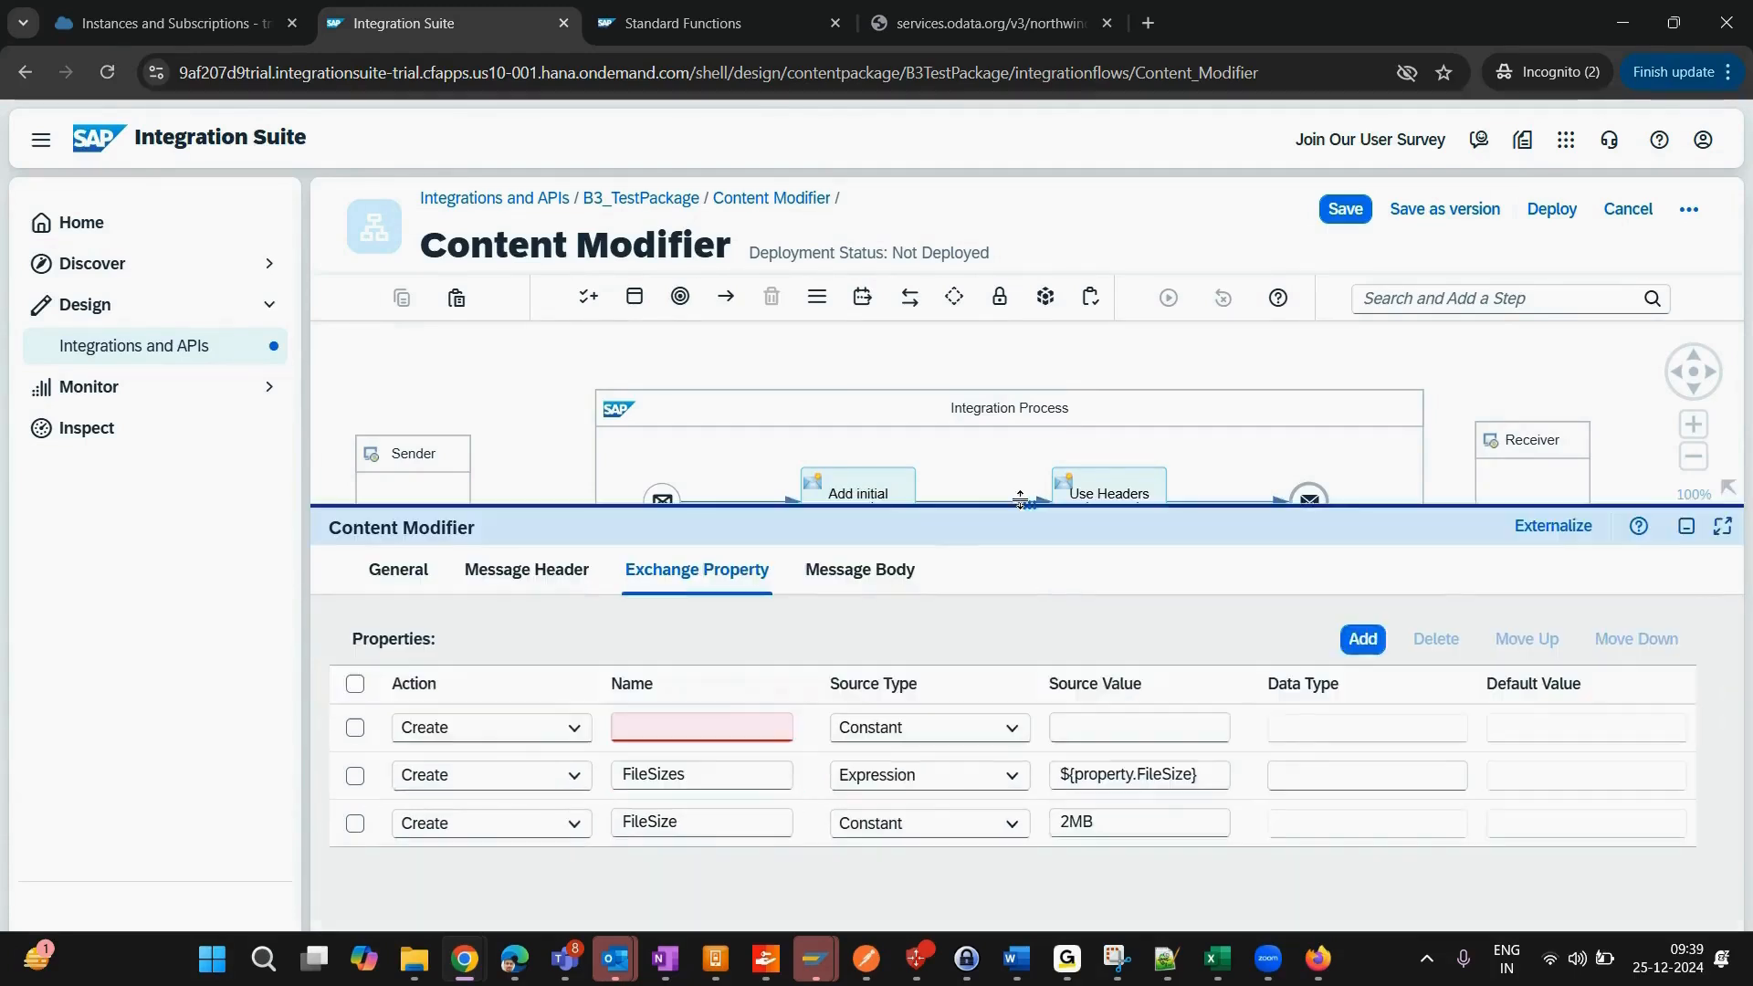
click(705, 729)
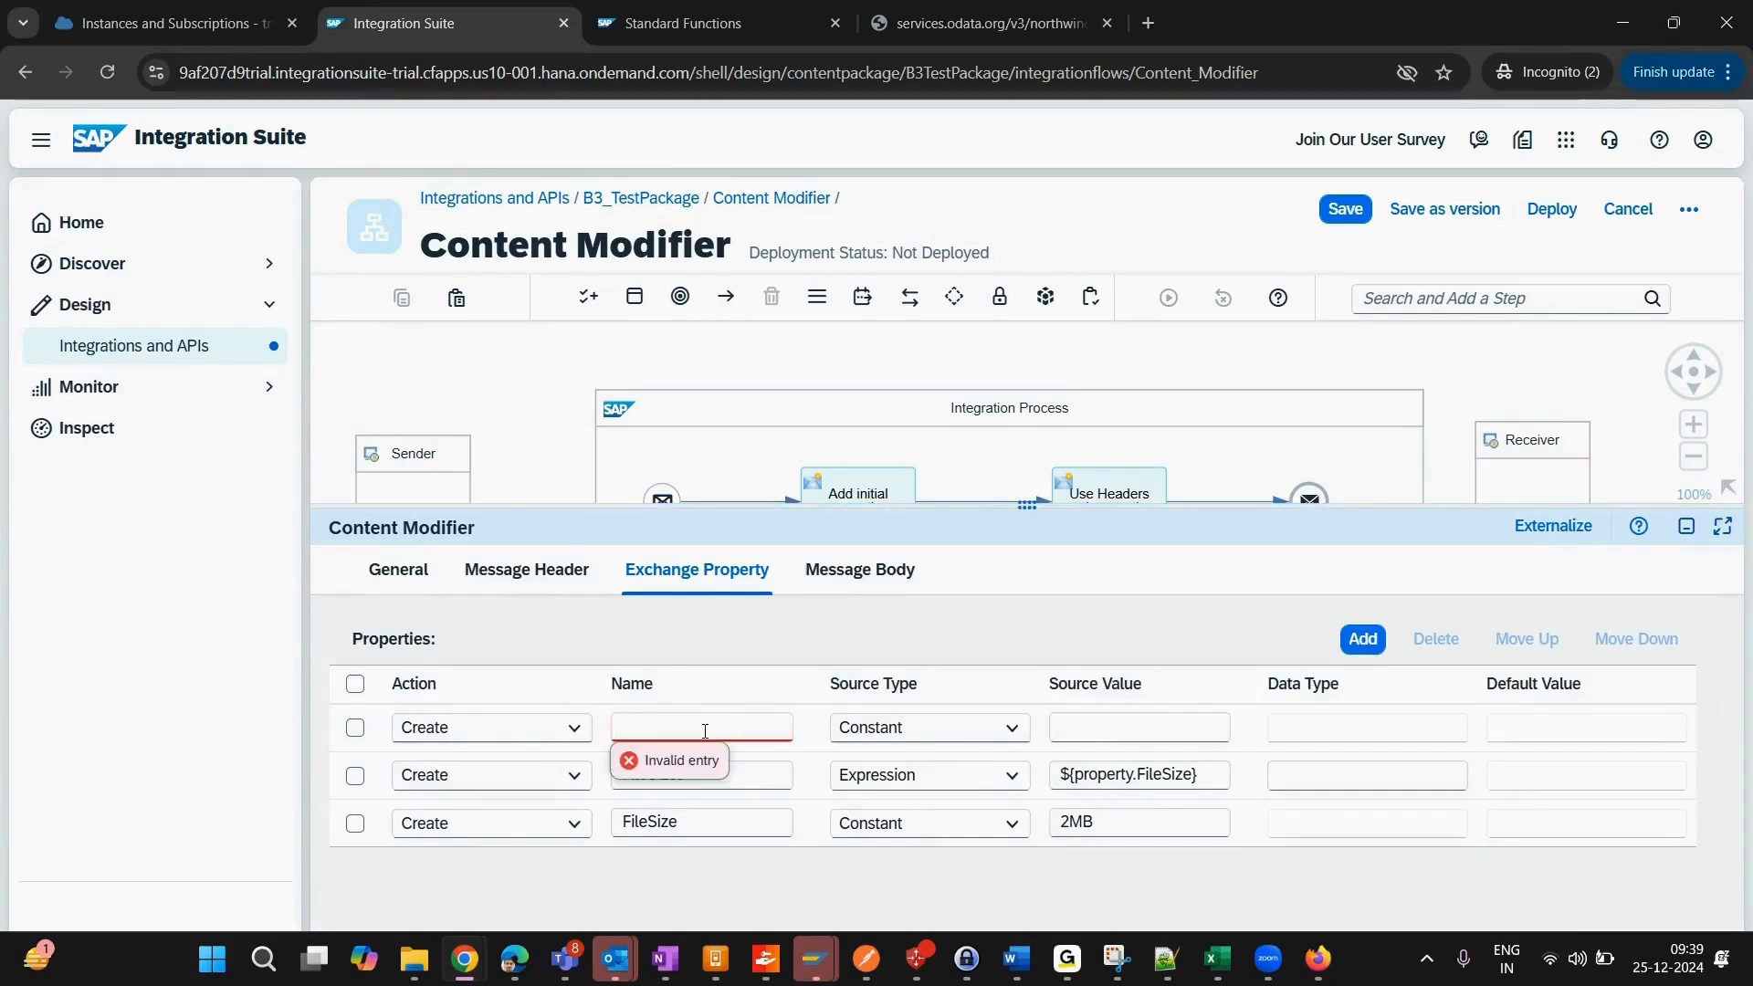
text(Hi)
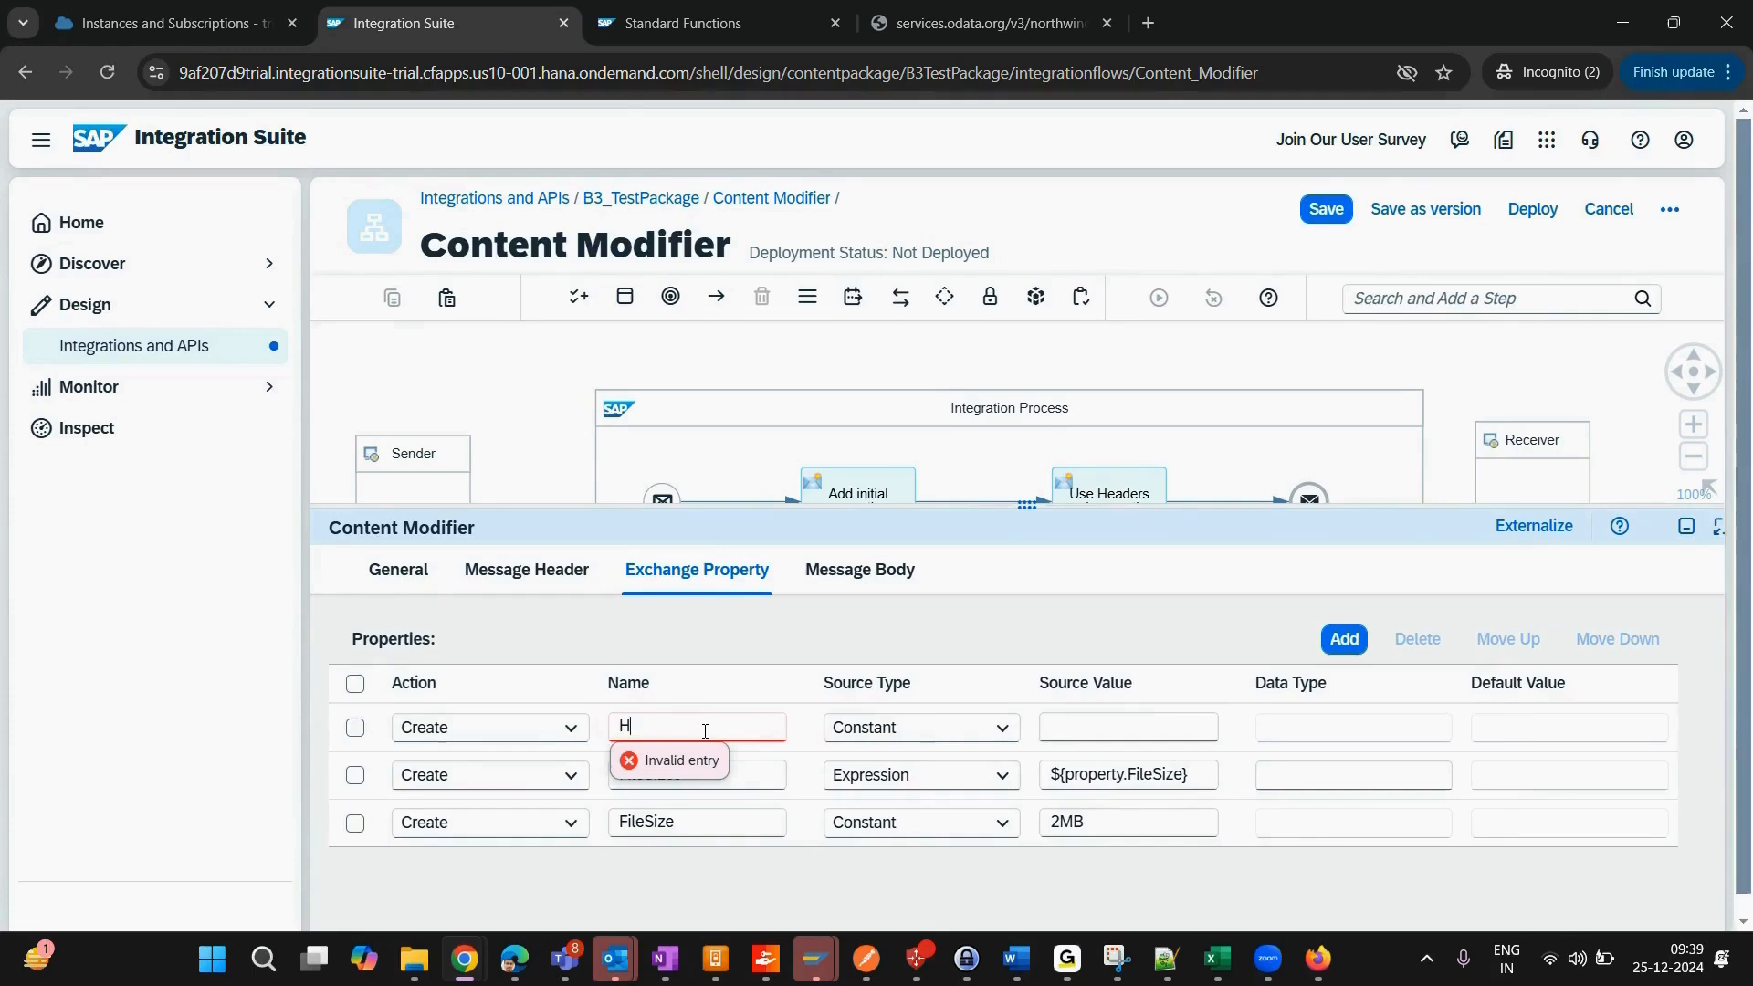
key(BackSpace)
key(BackSpace)
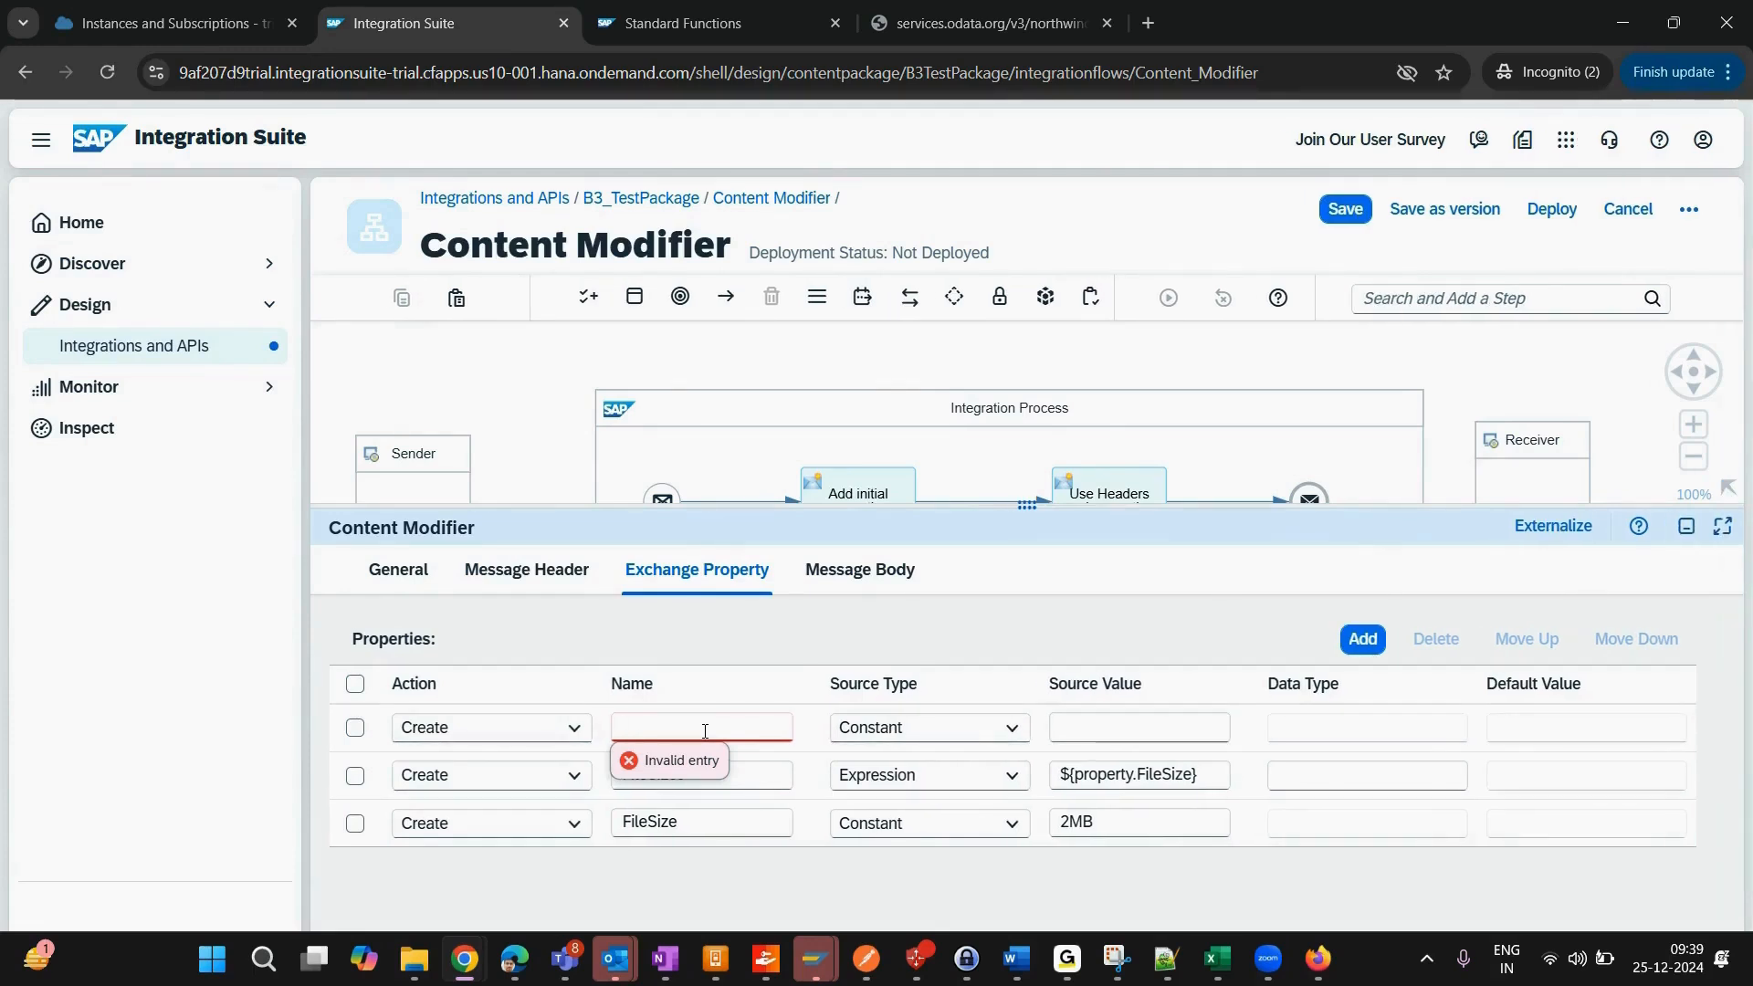
text(File)
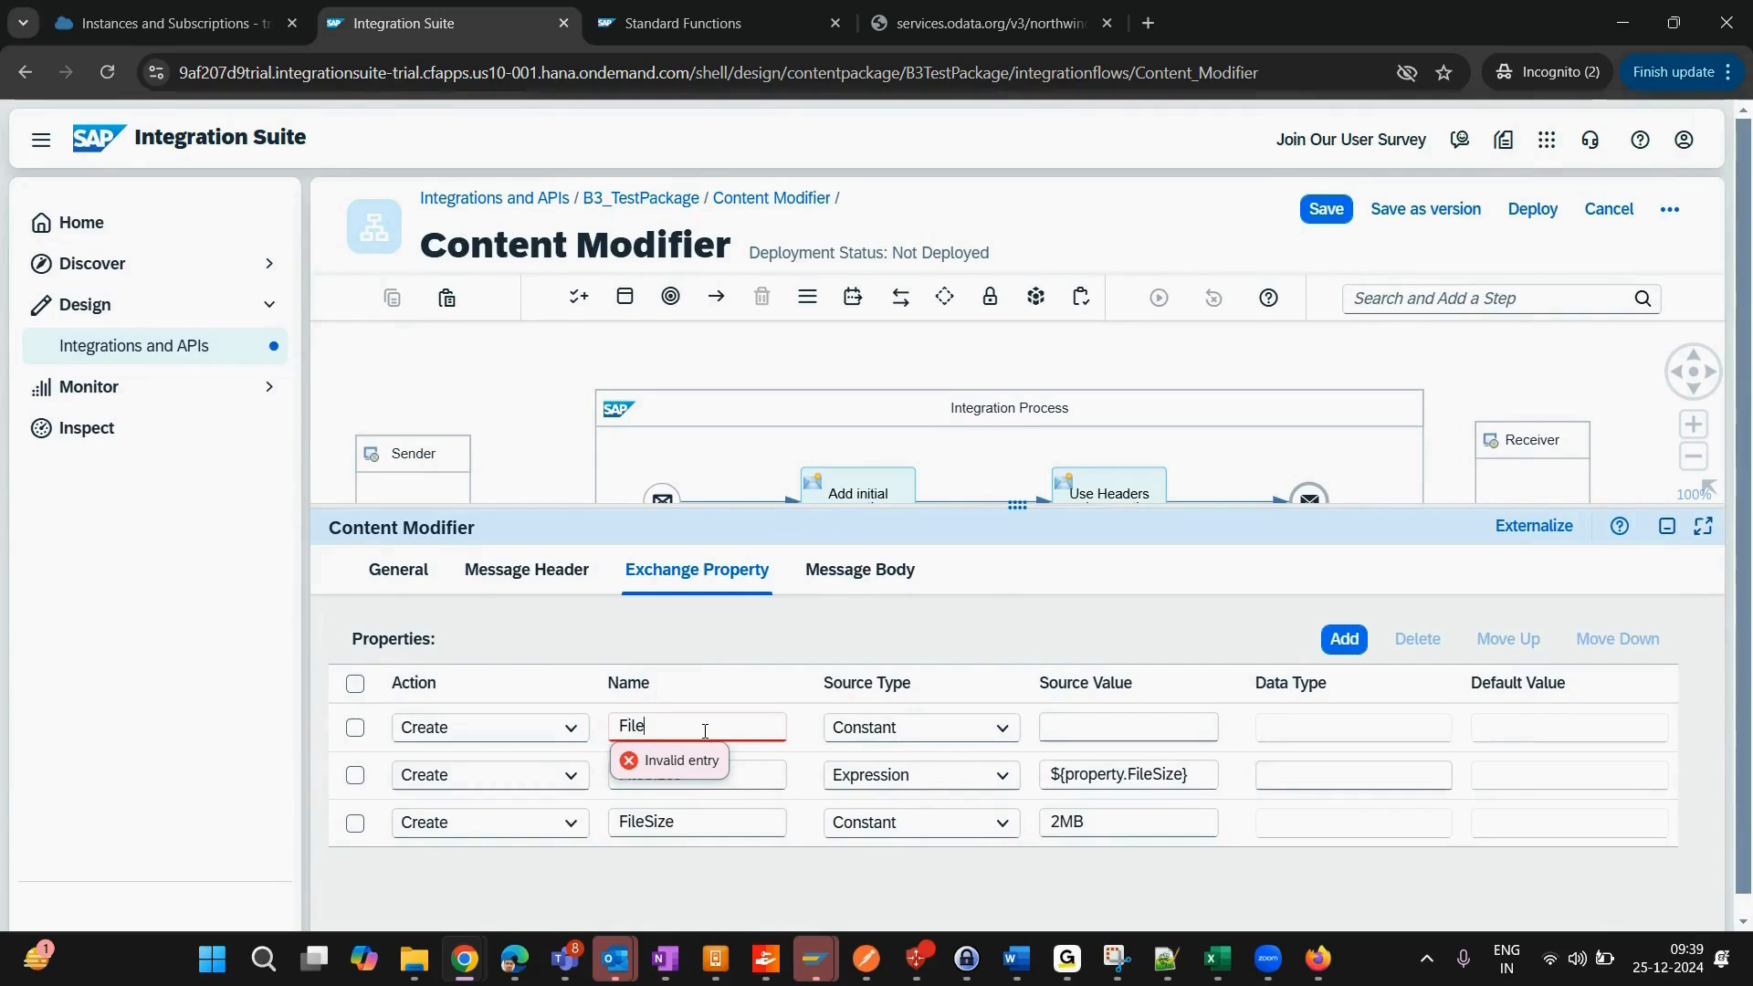
Step: Set the File property's source type to Header and its source value to FileSize
click(943, 735)
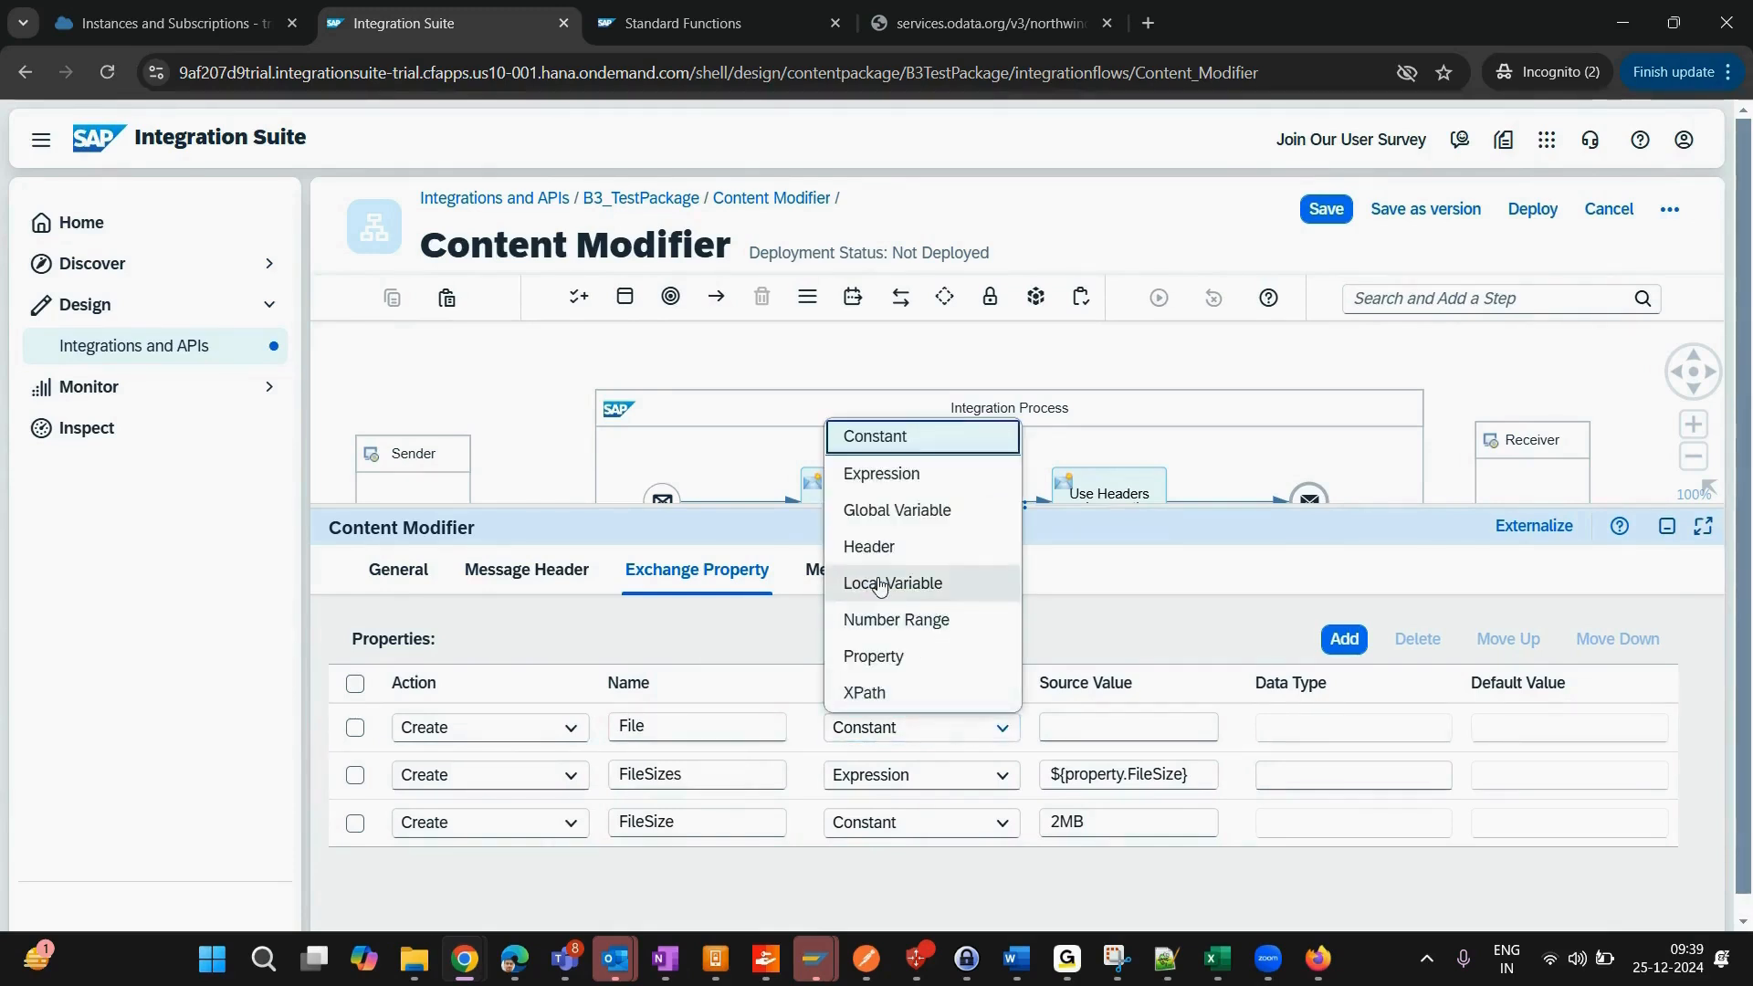
click(859, 546)
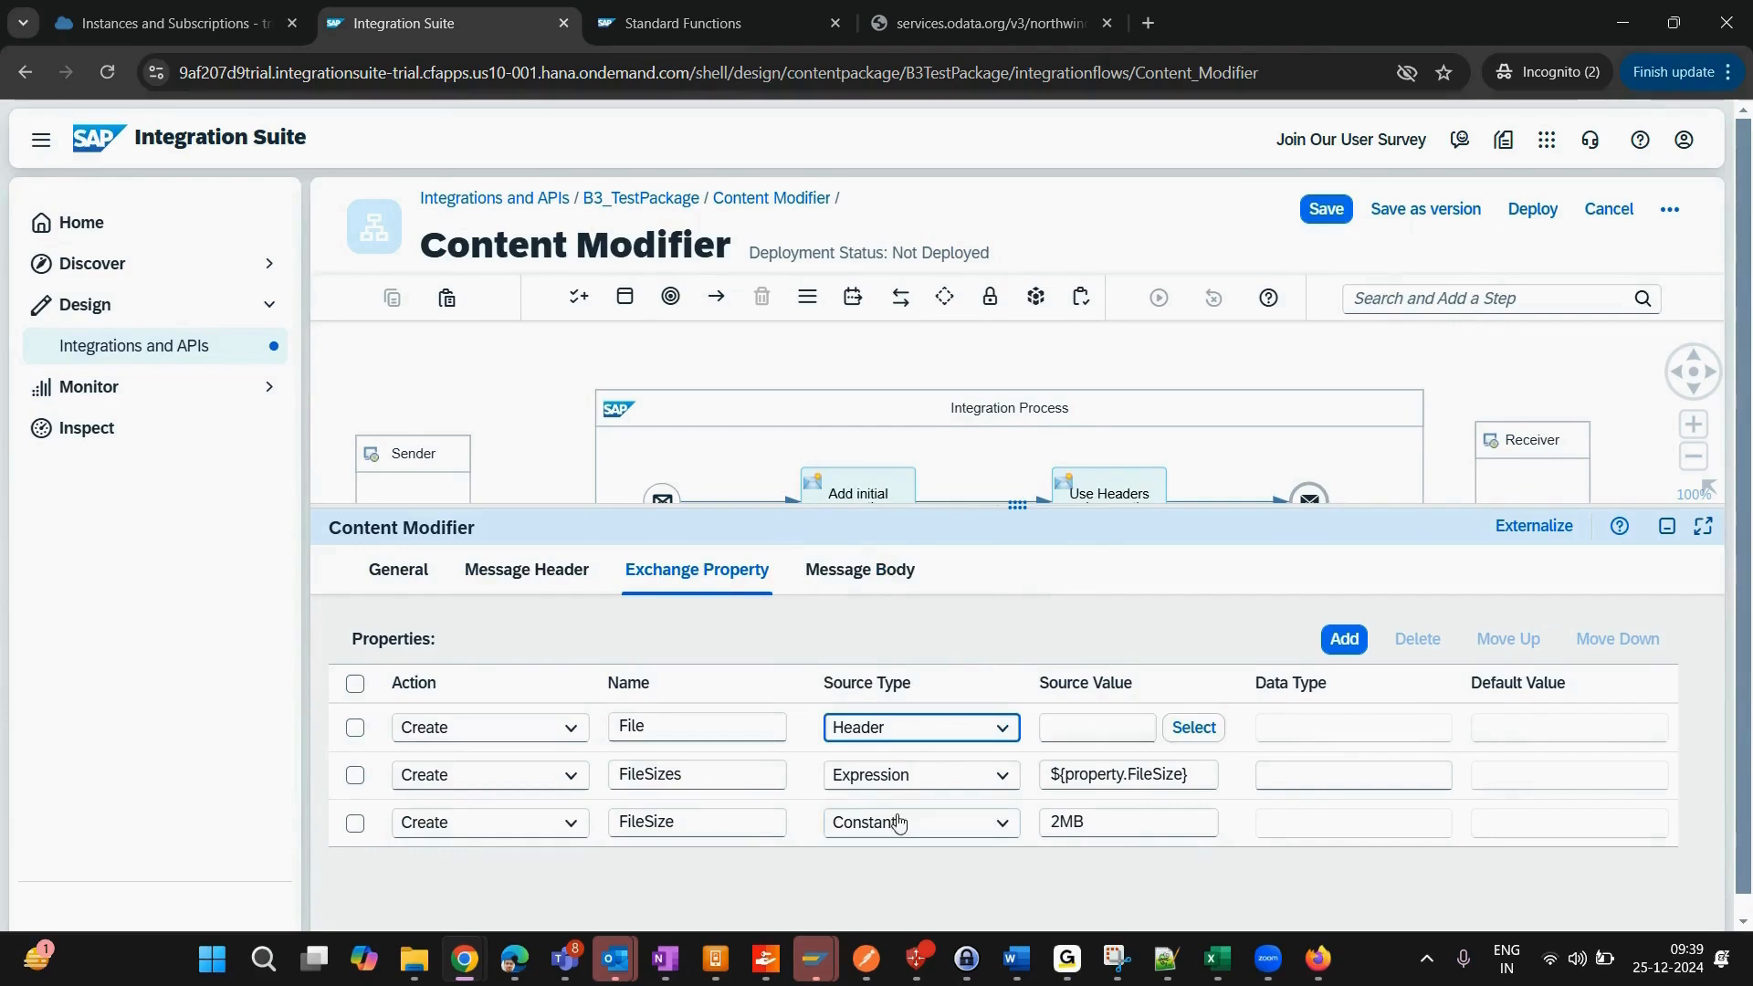
click(1085, 726)
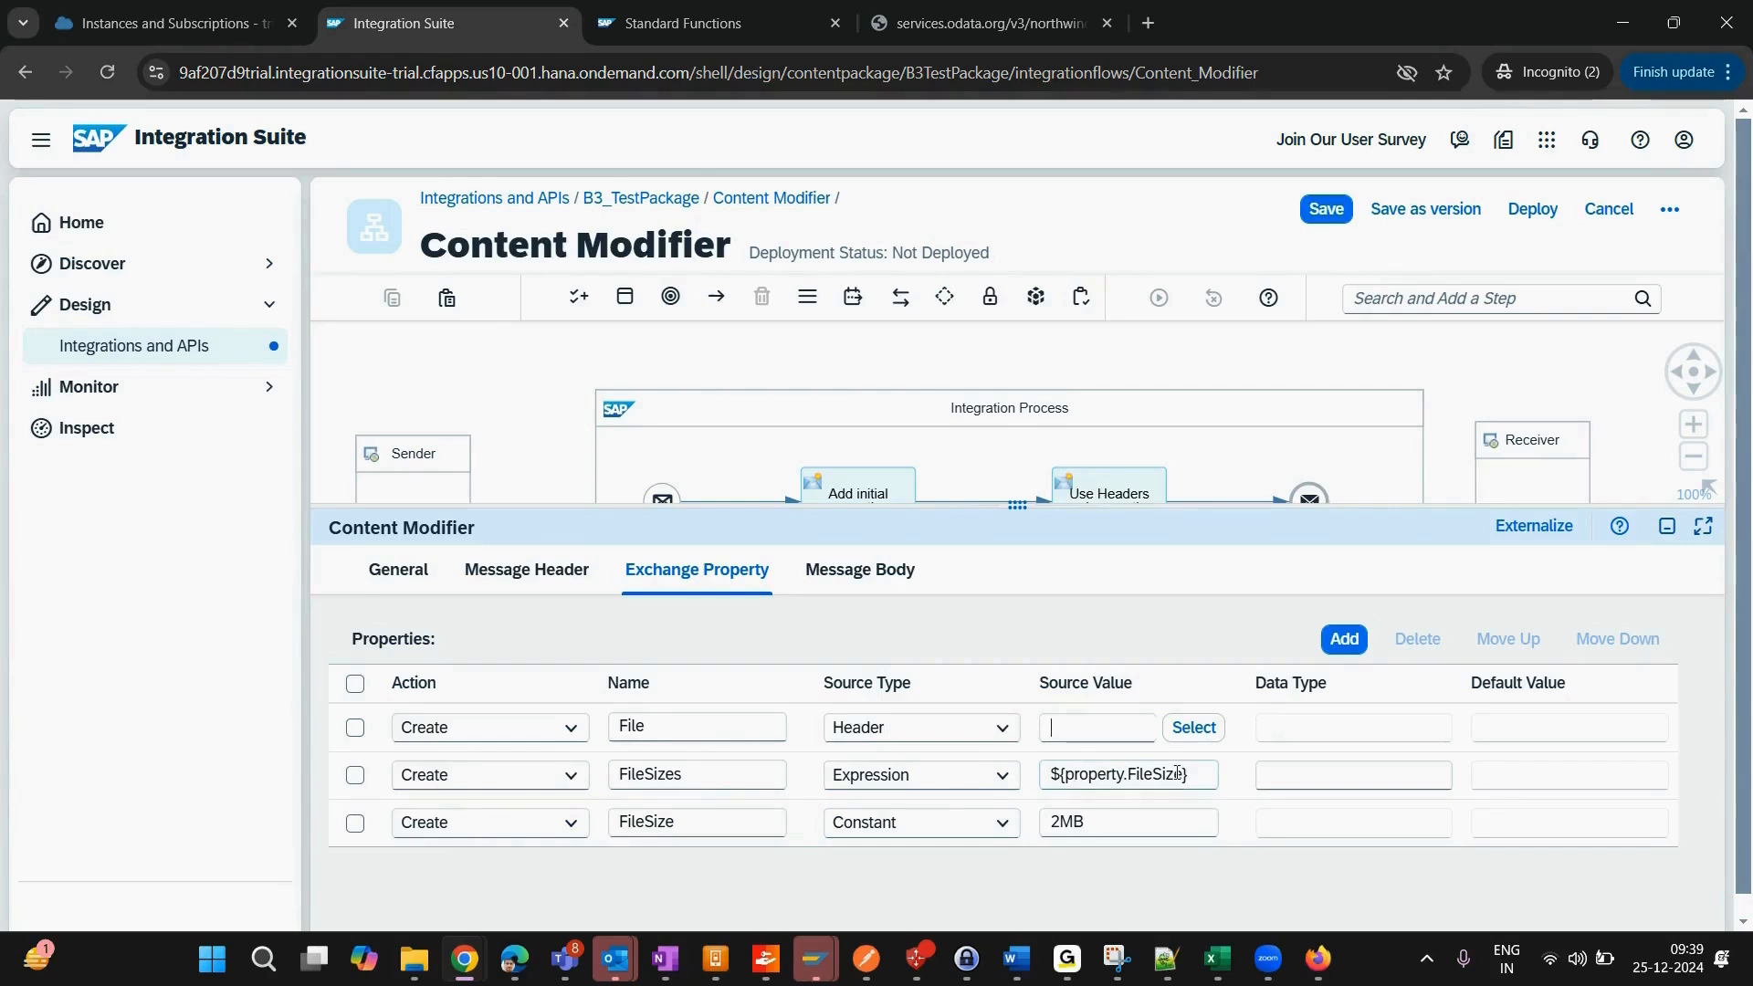
drag(1191, 774, 1036, 775)
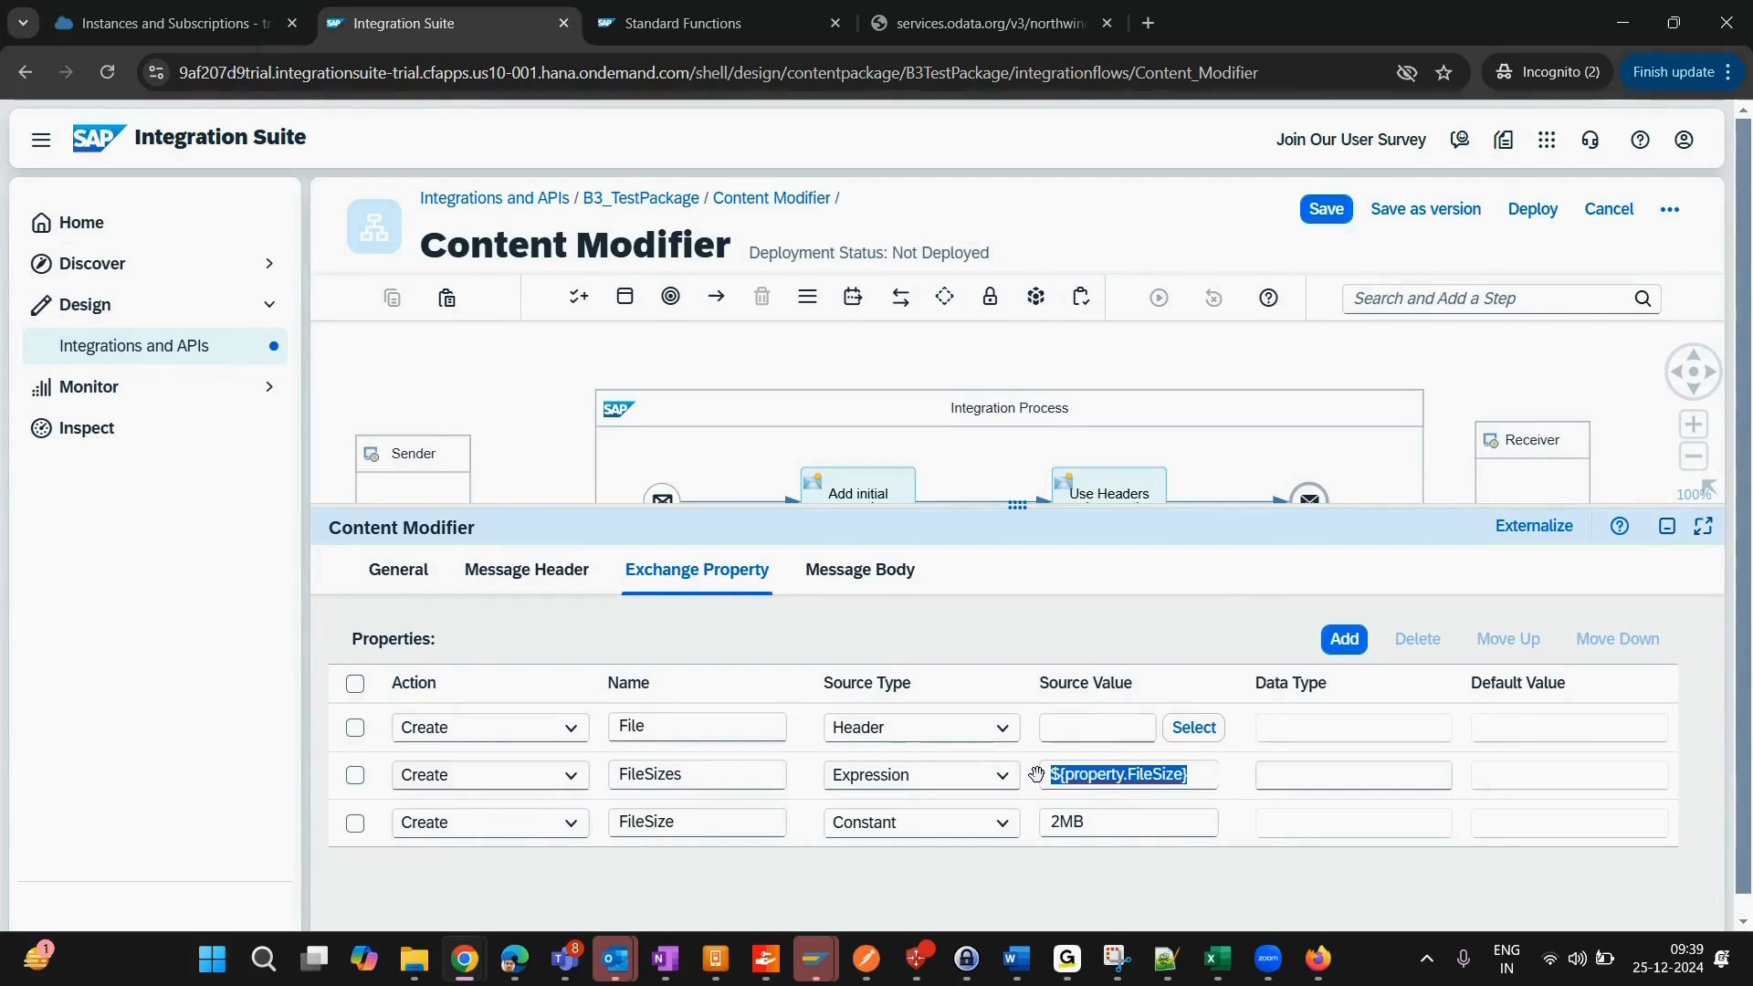
click(882, 729)
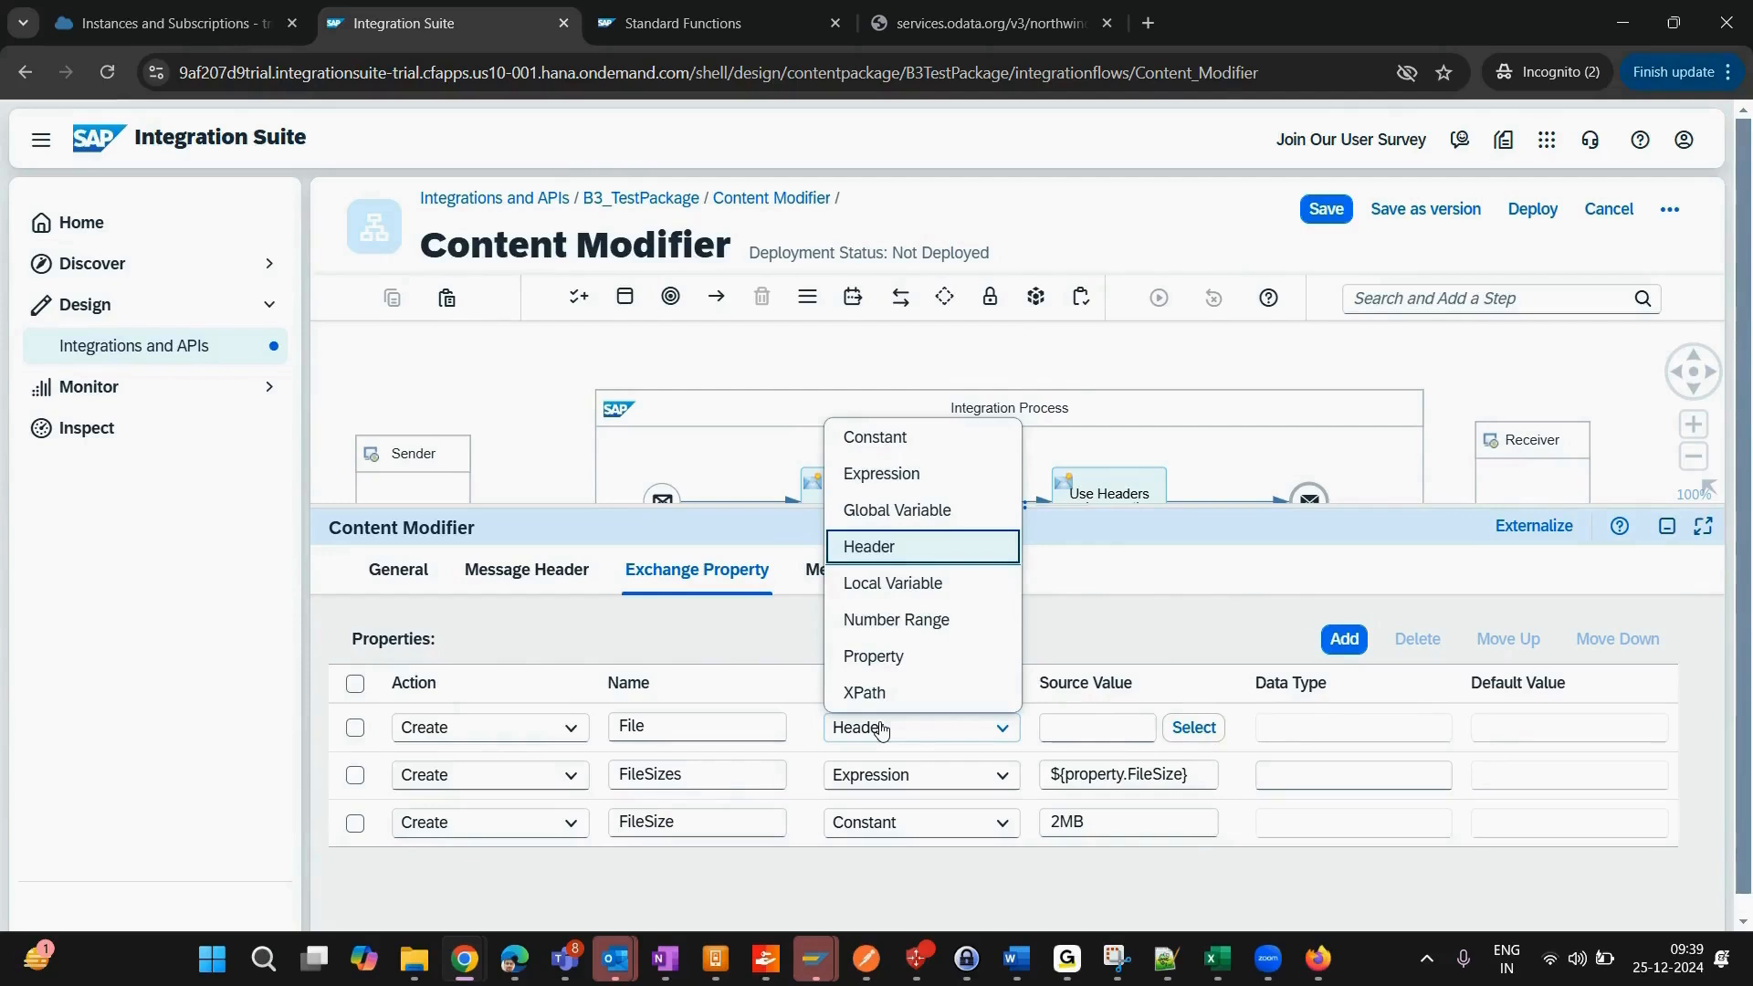
click(1120, 610)
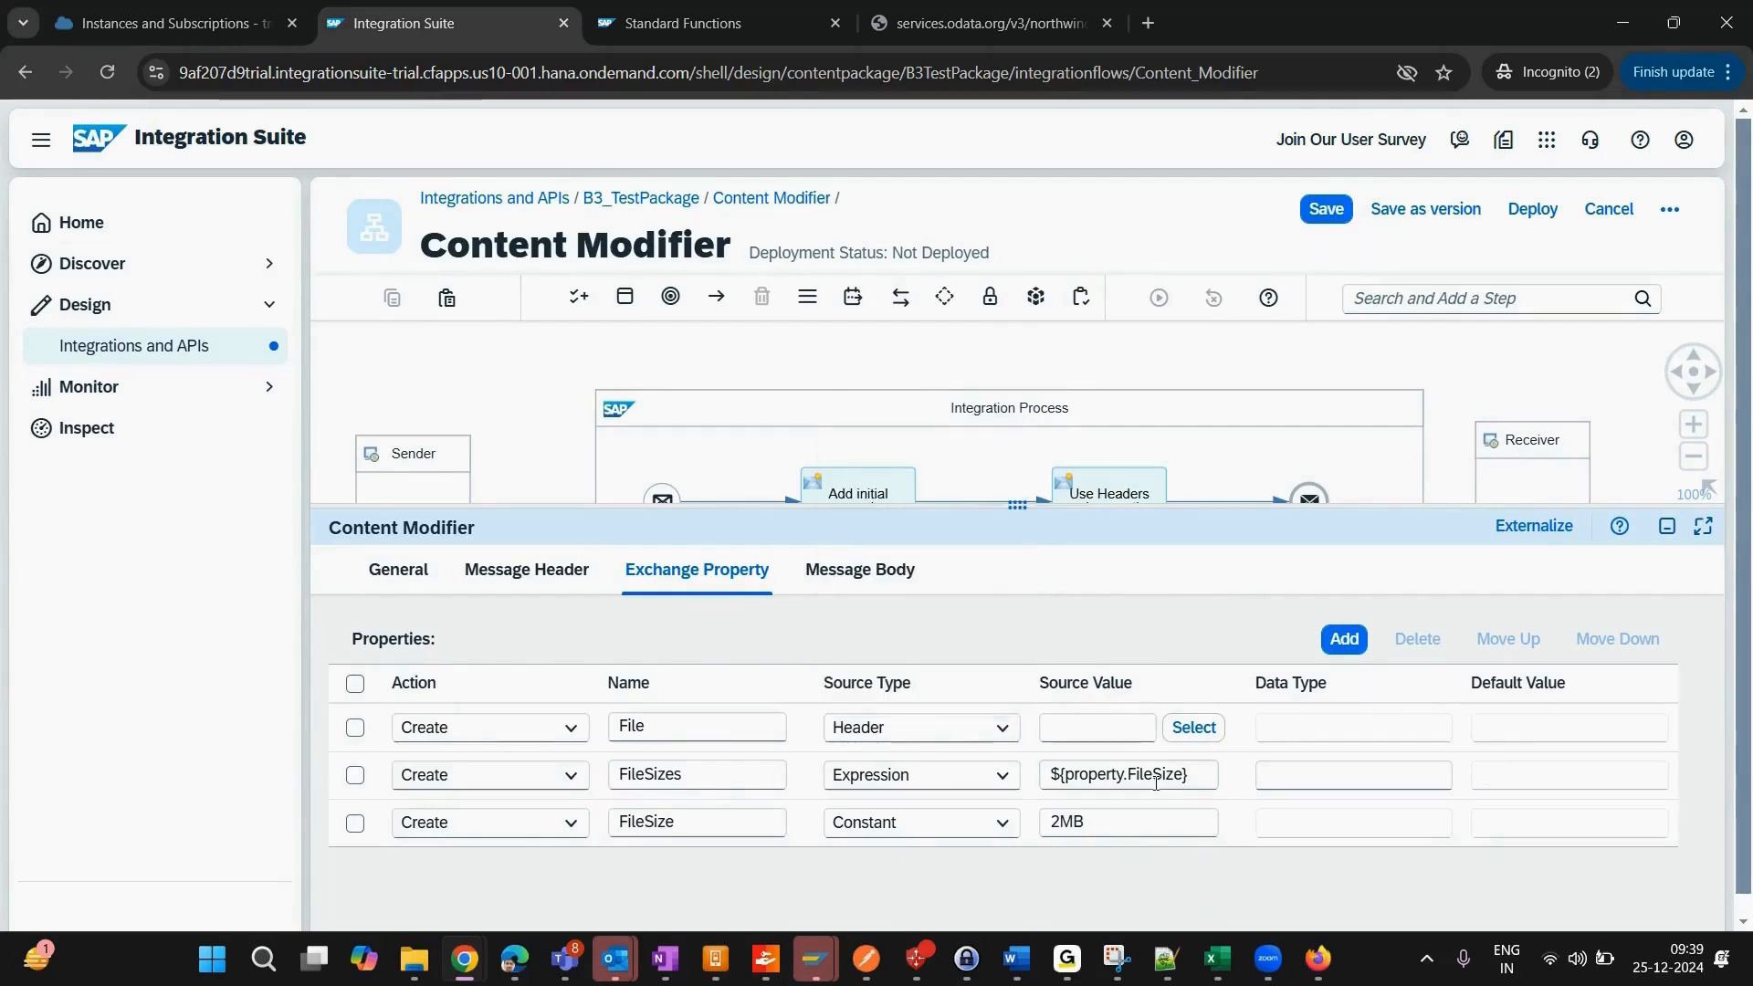
drag(1190, 781, 1048, 776)
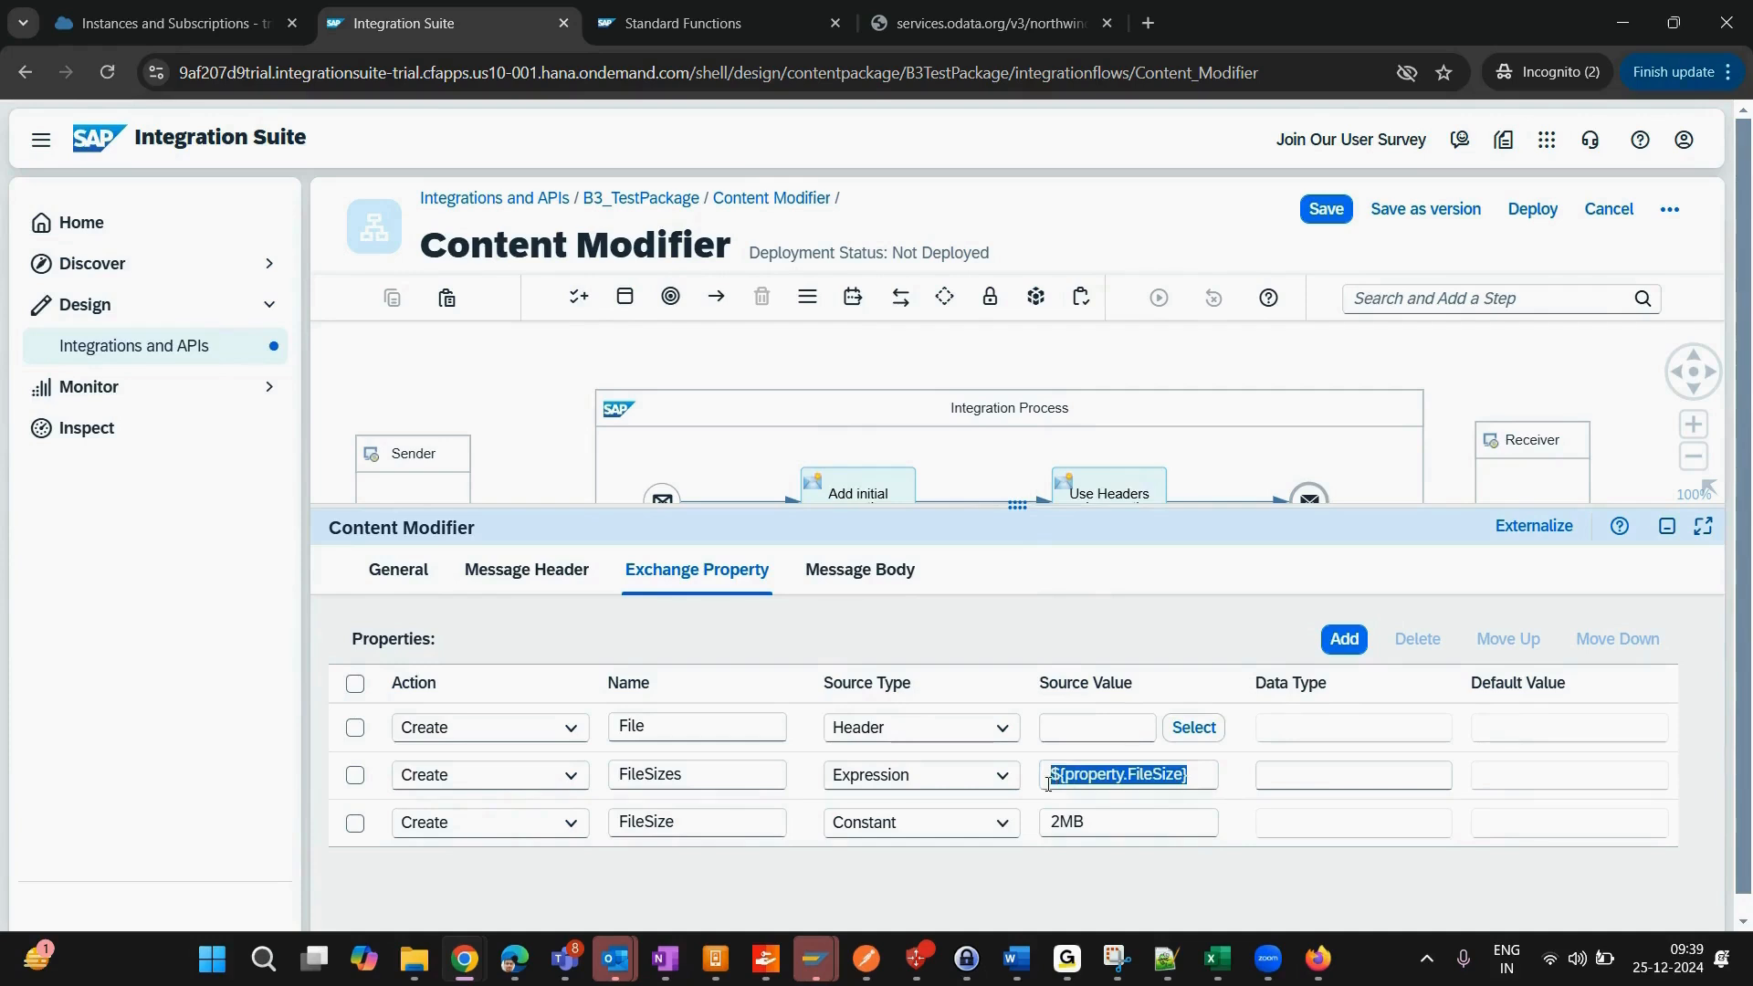
click(1065, 734)
text(F)
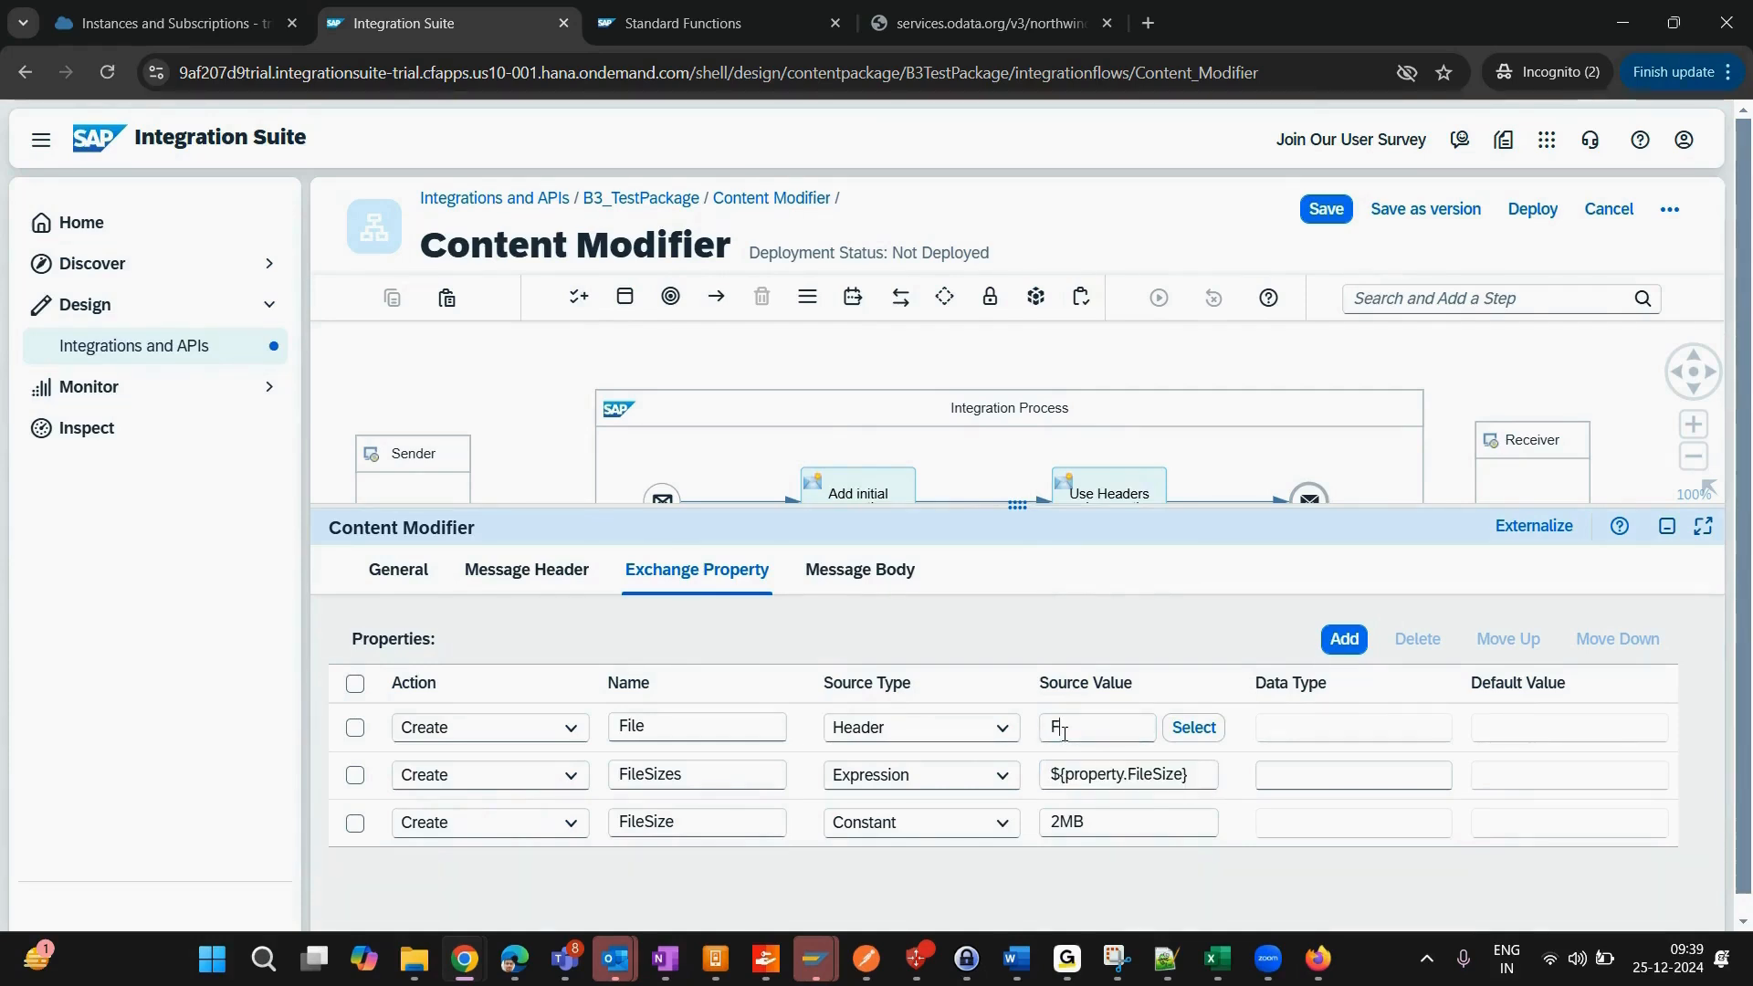
text(ileSize)
double_click(1131, 724)
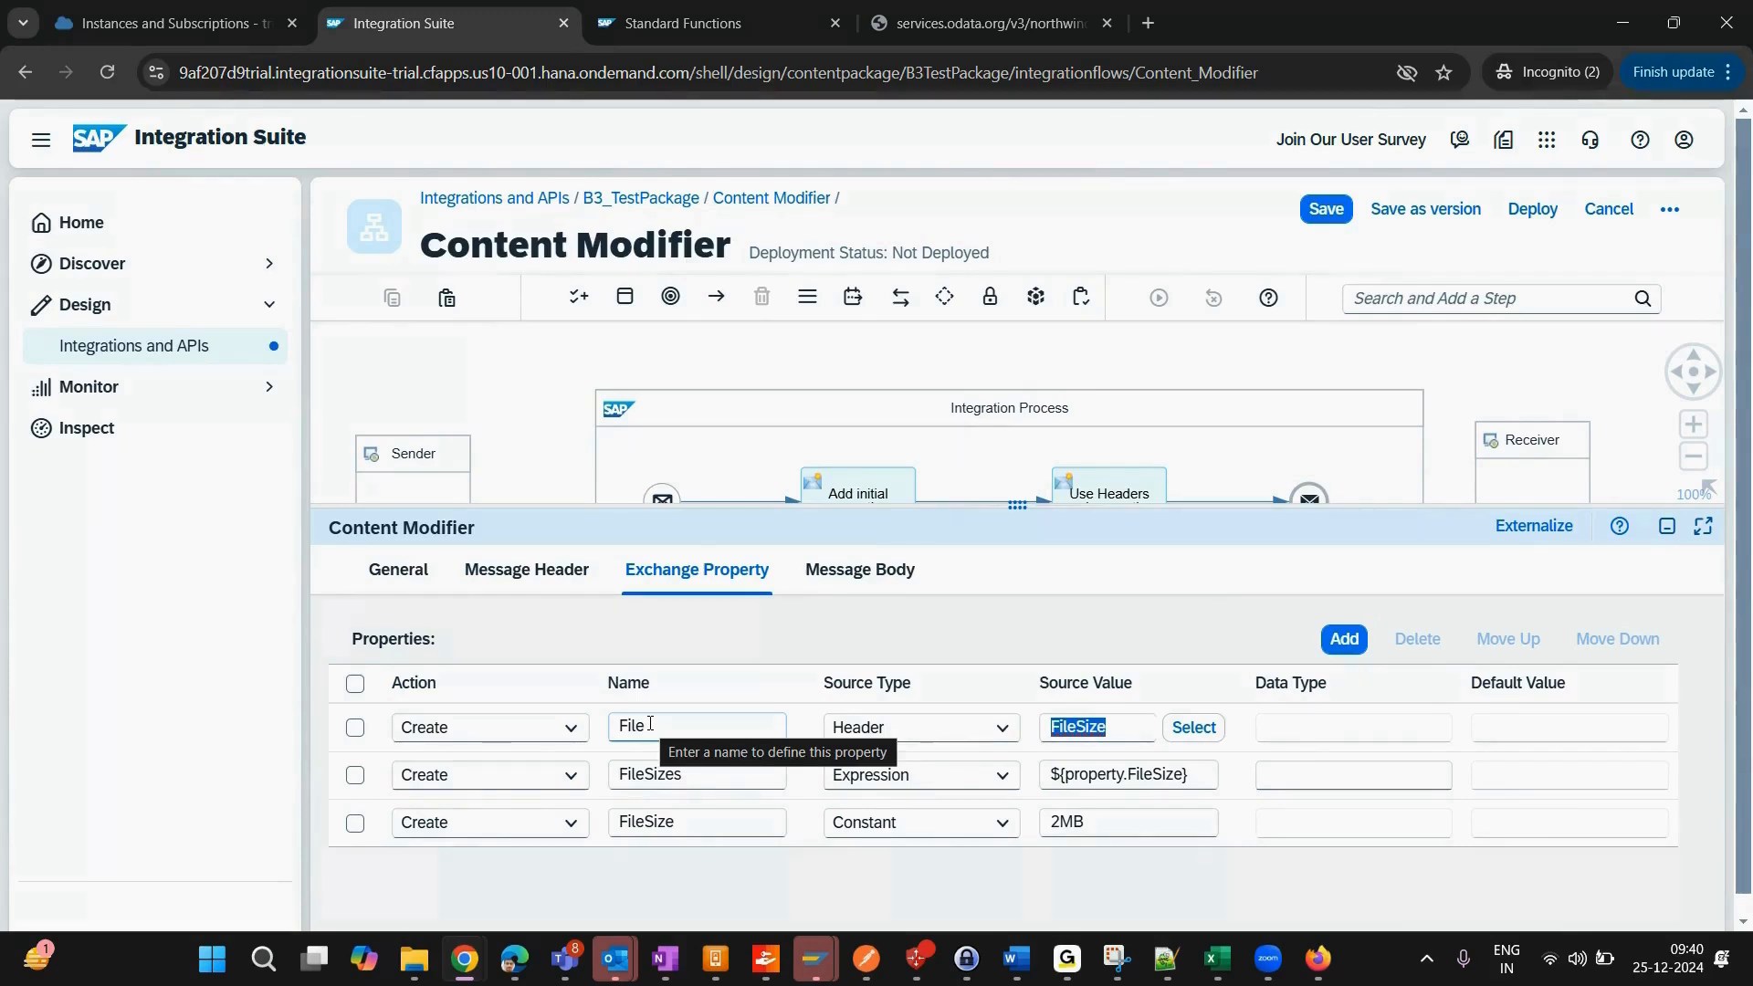
click(887, 733)
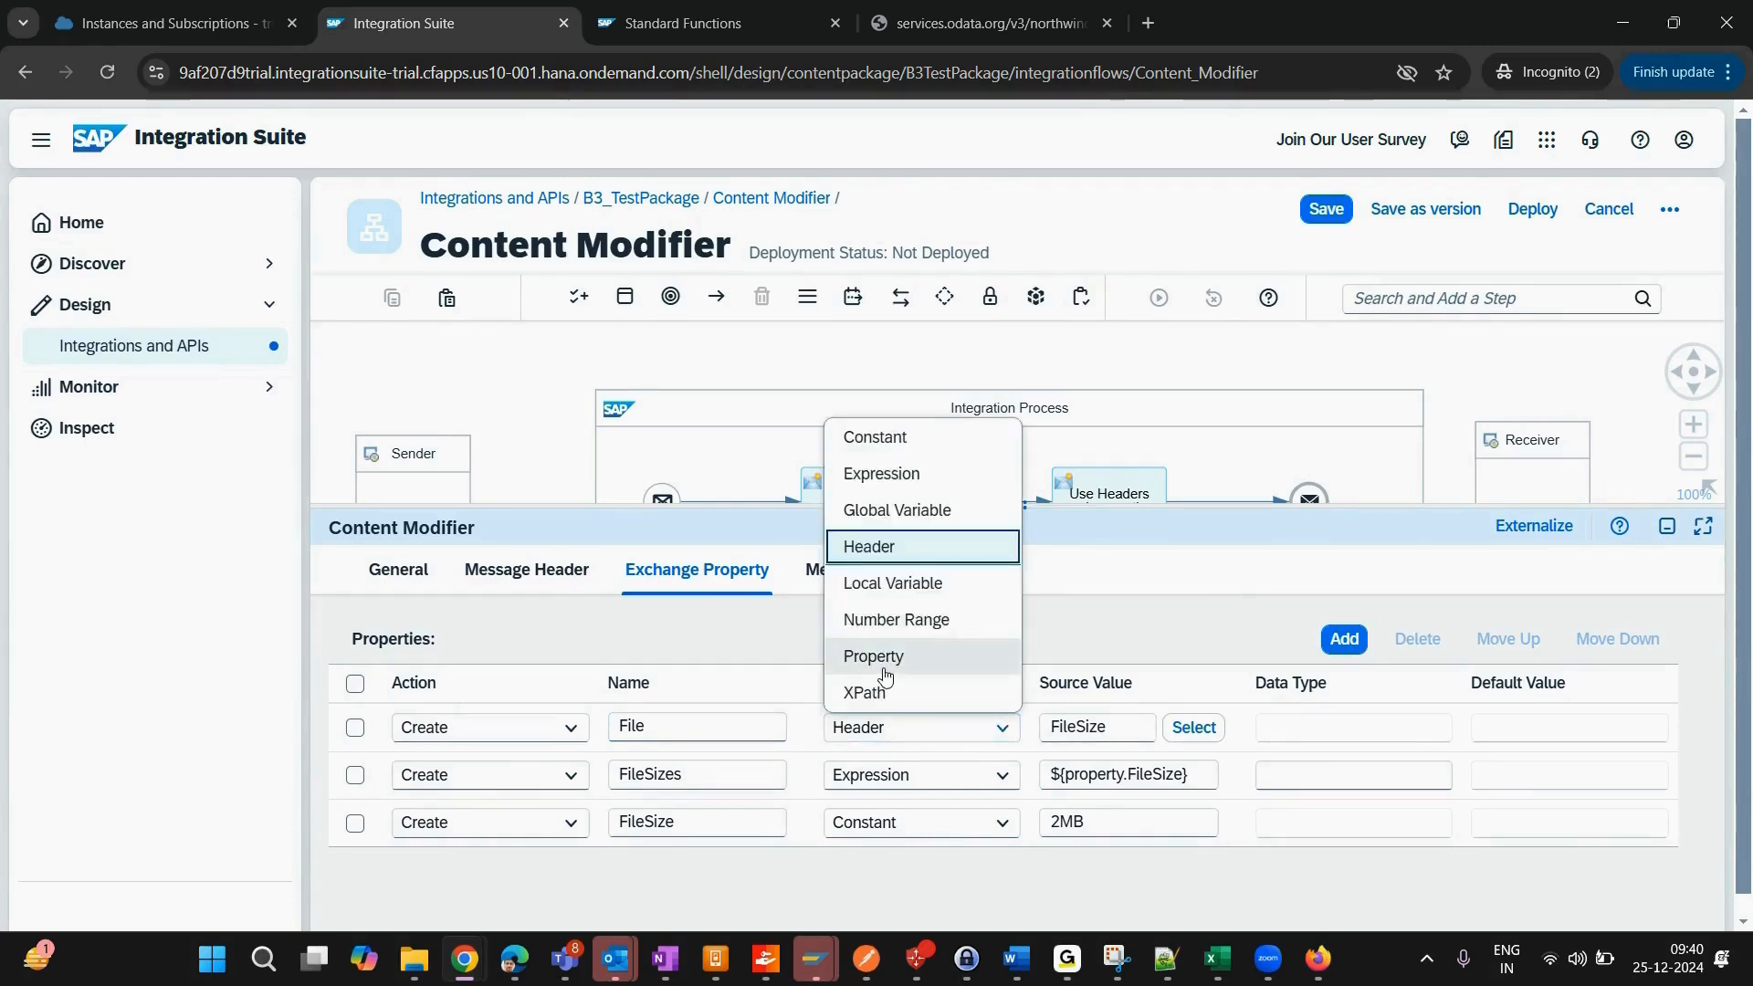
click(1120, 619)
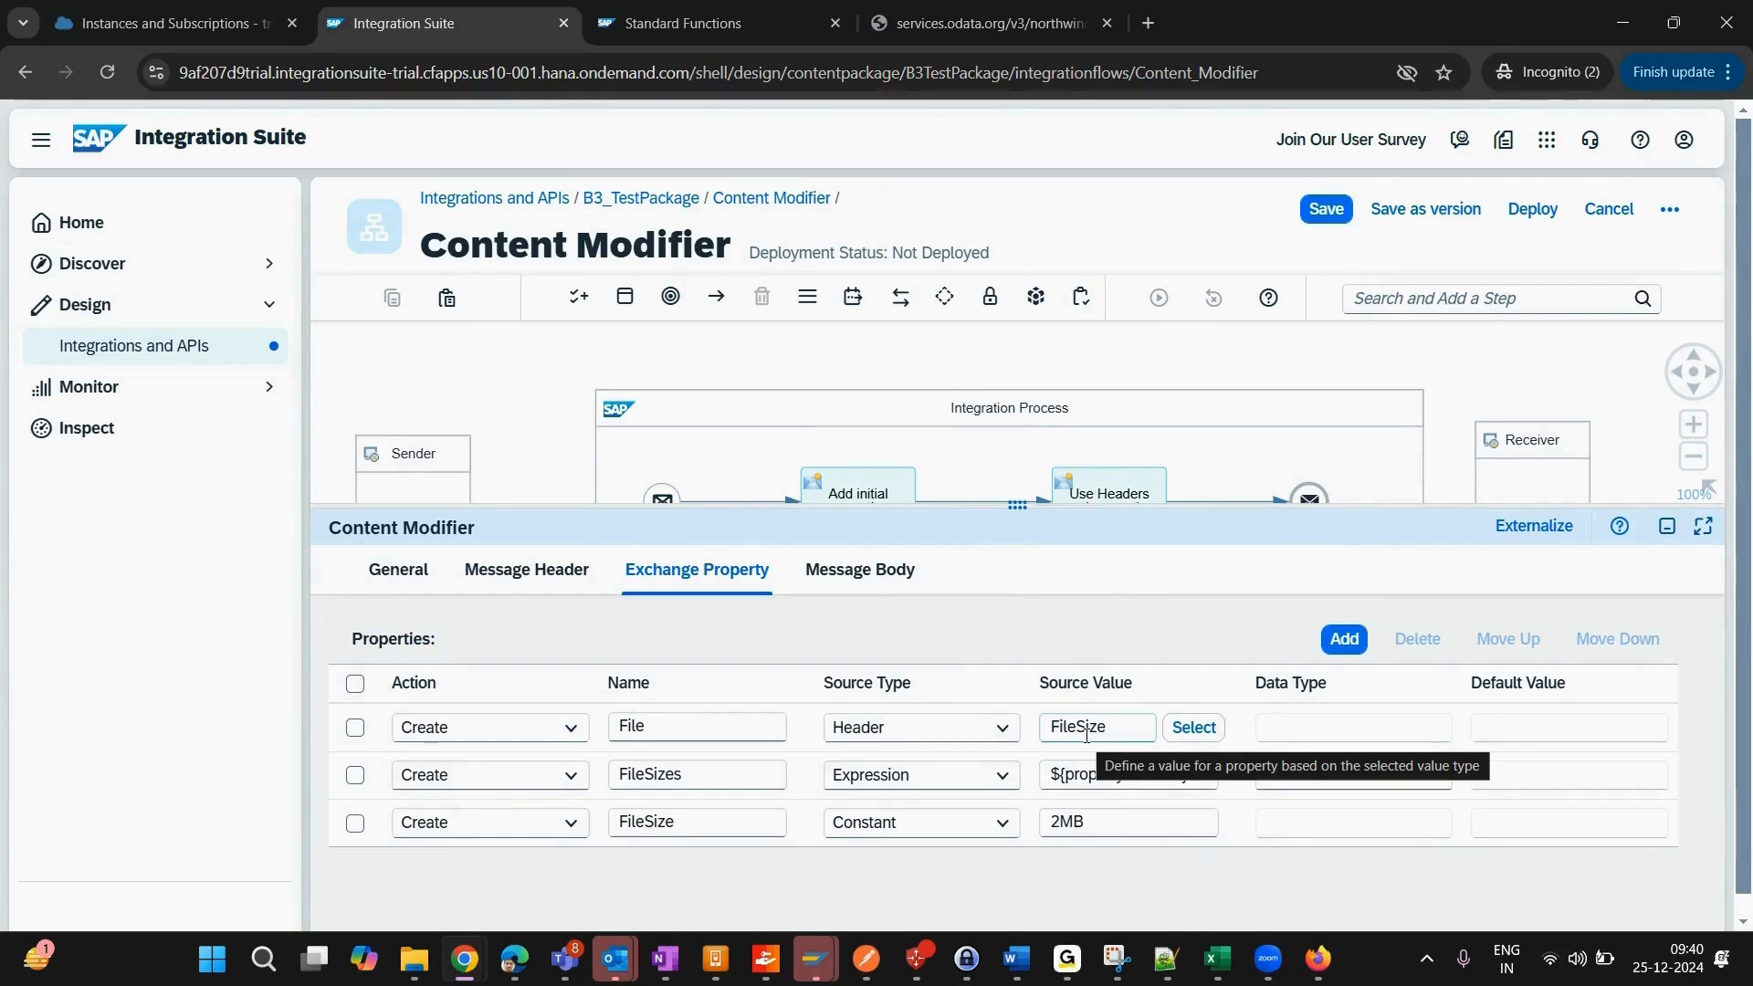
click(939, 735)
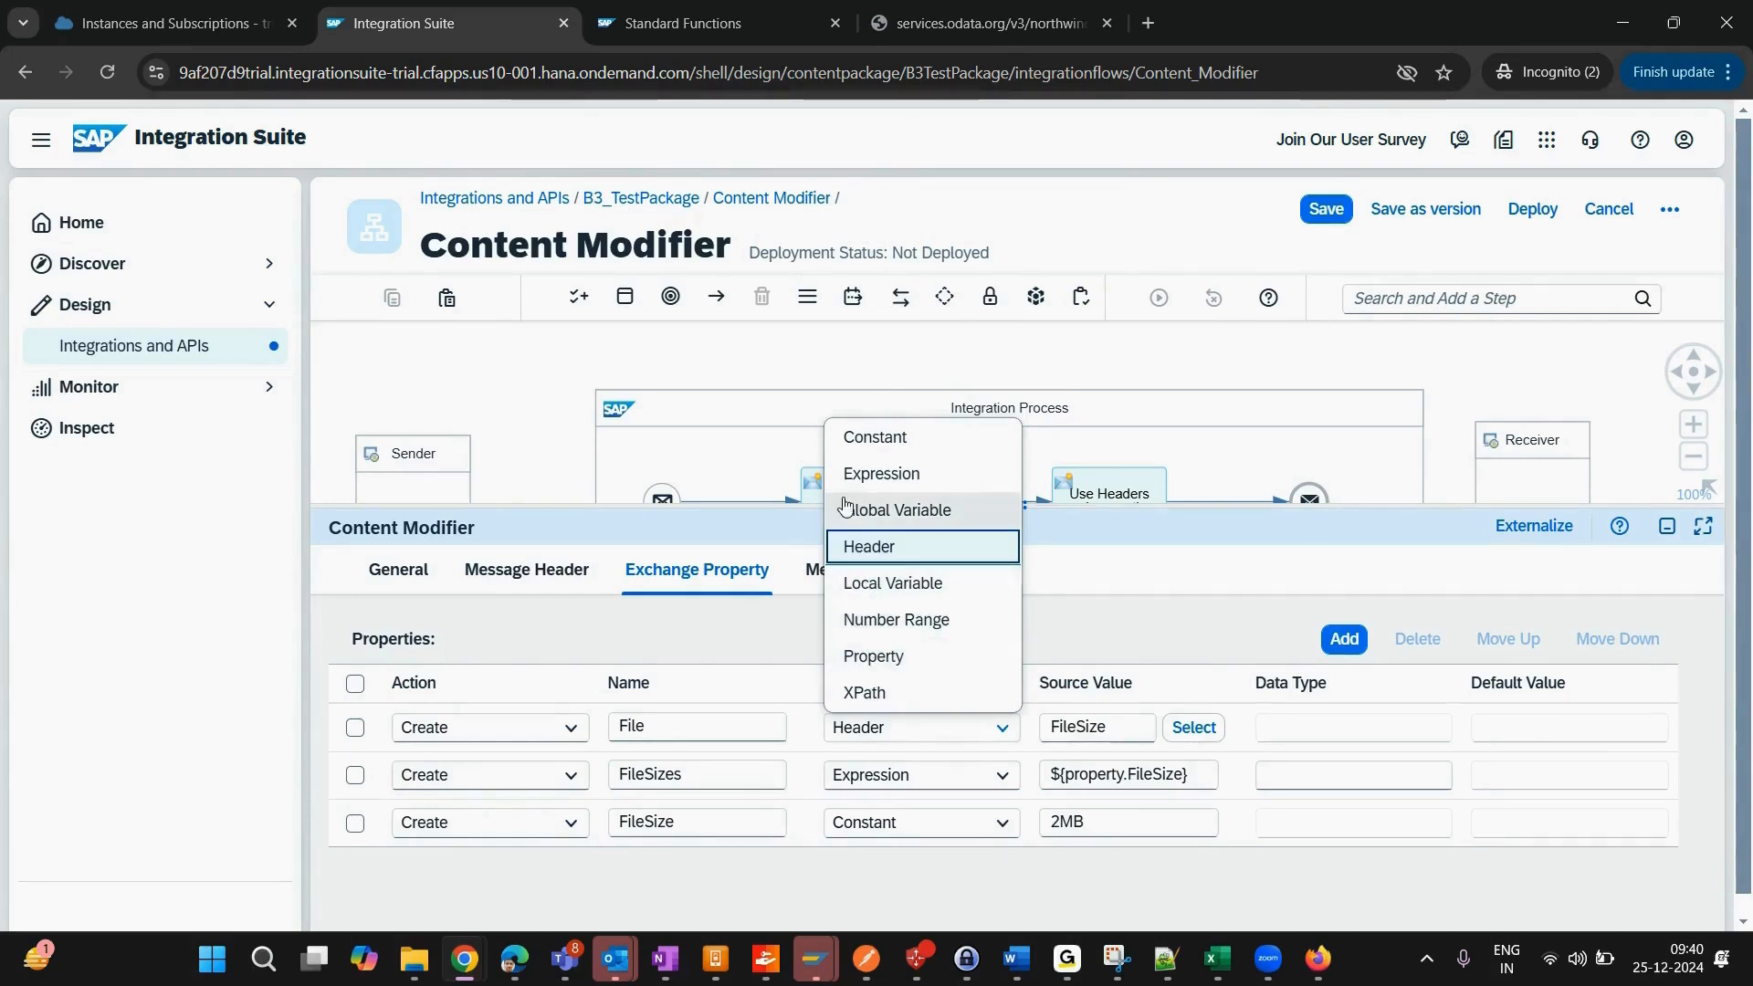
click(685, 643)
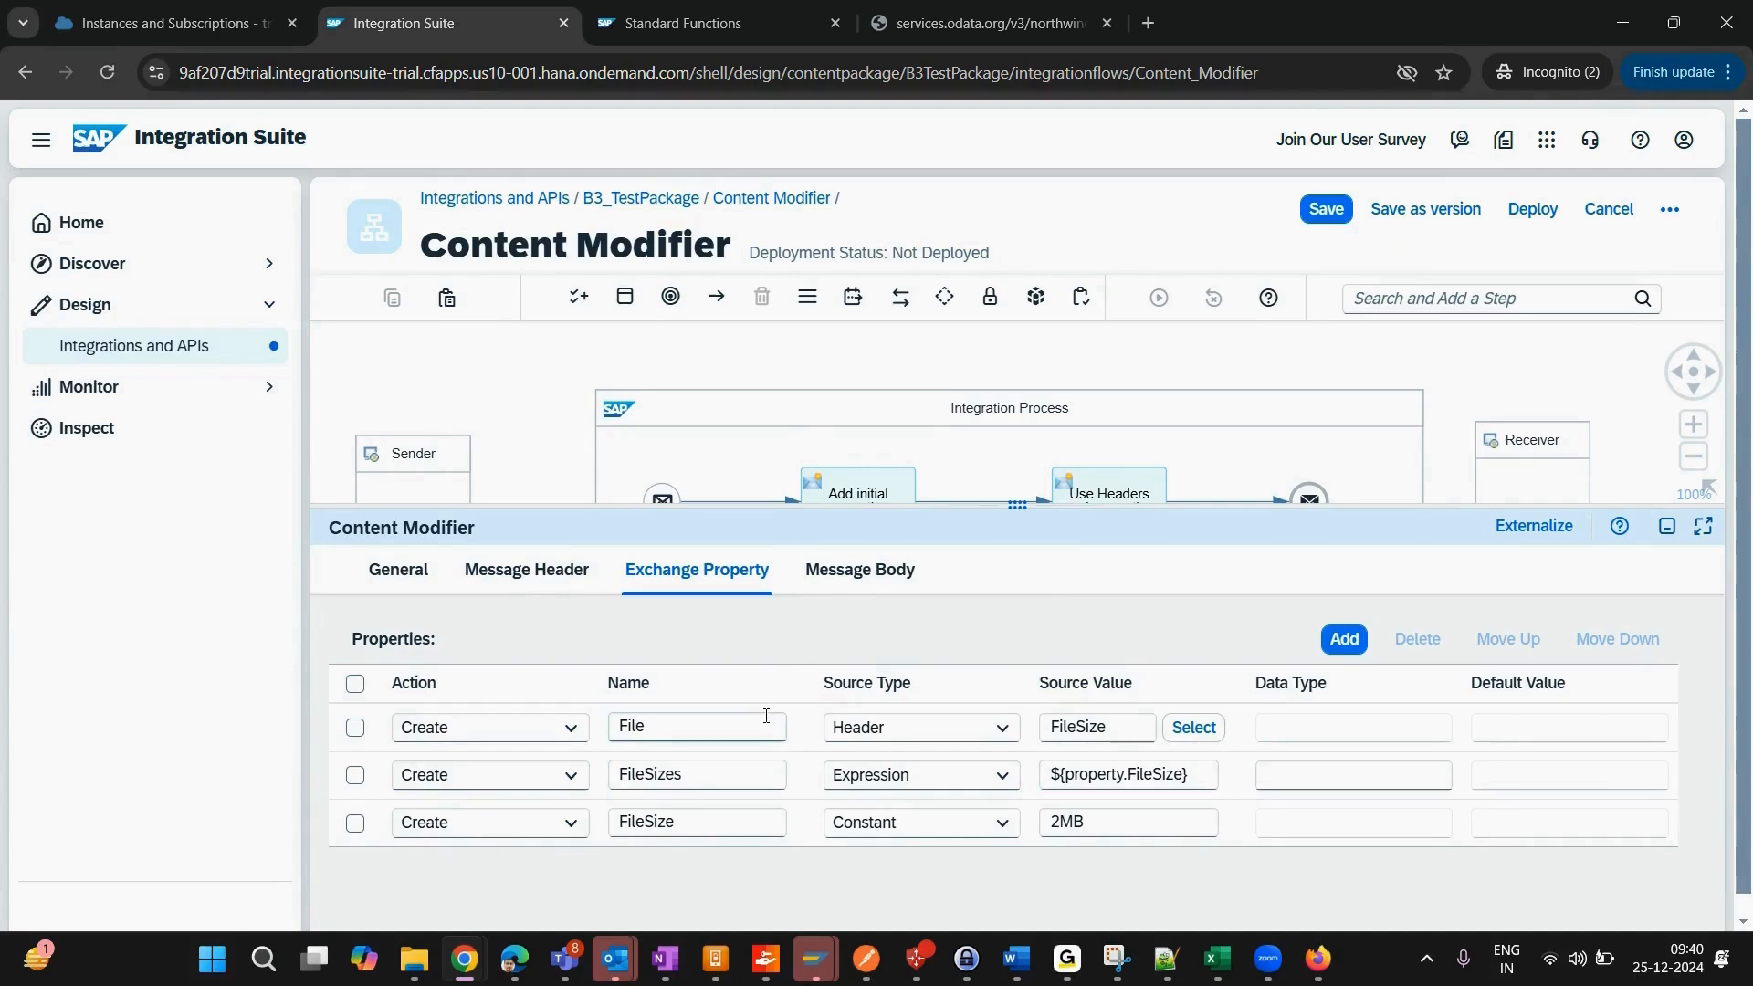
Step: Show the message body of the Add initial properties step while keeping the whole process flow in view
click(862, 568)
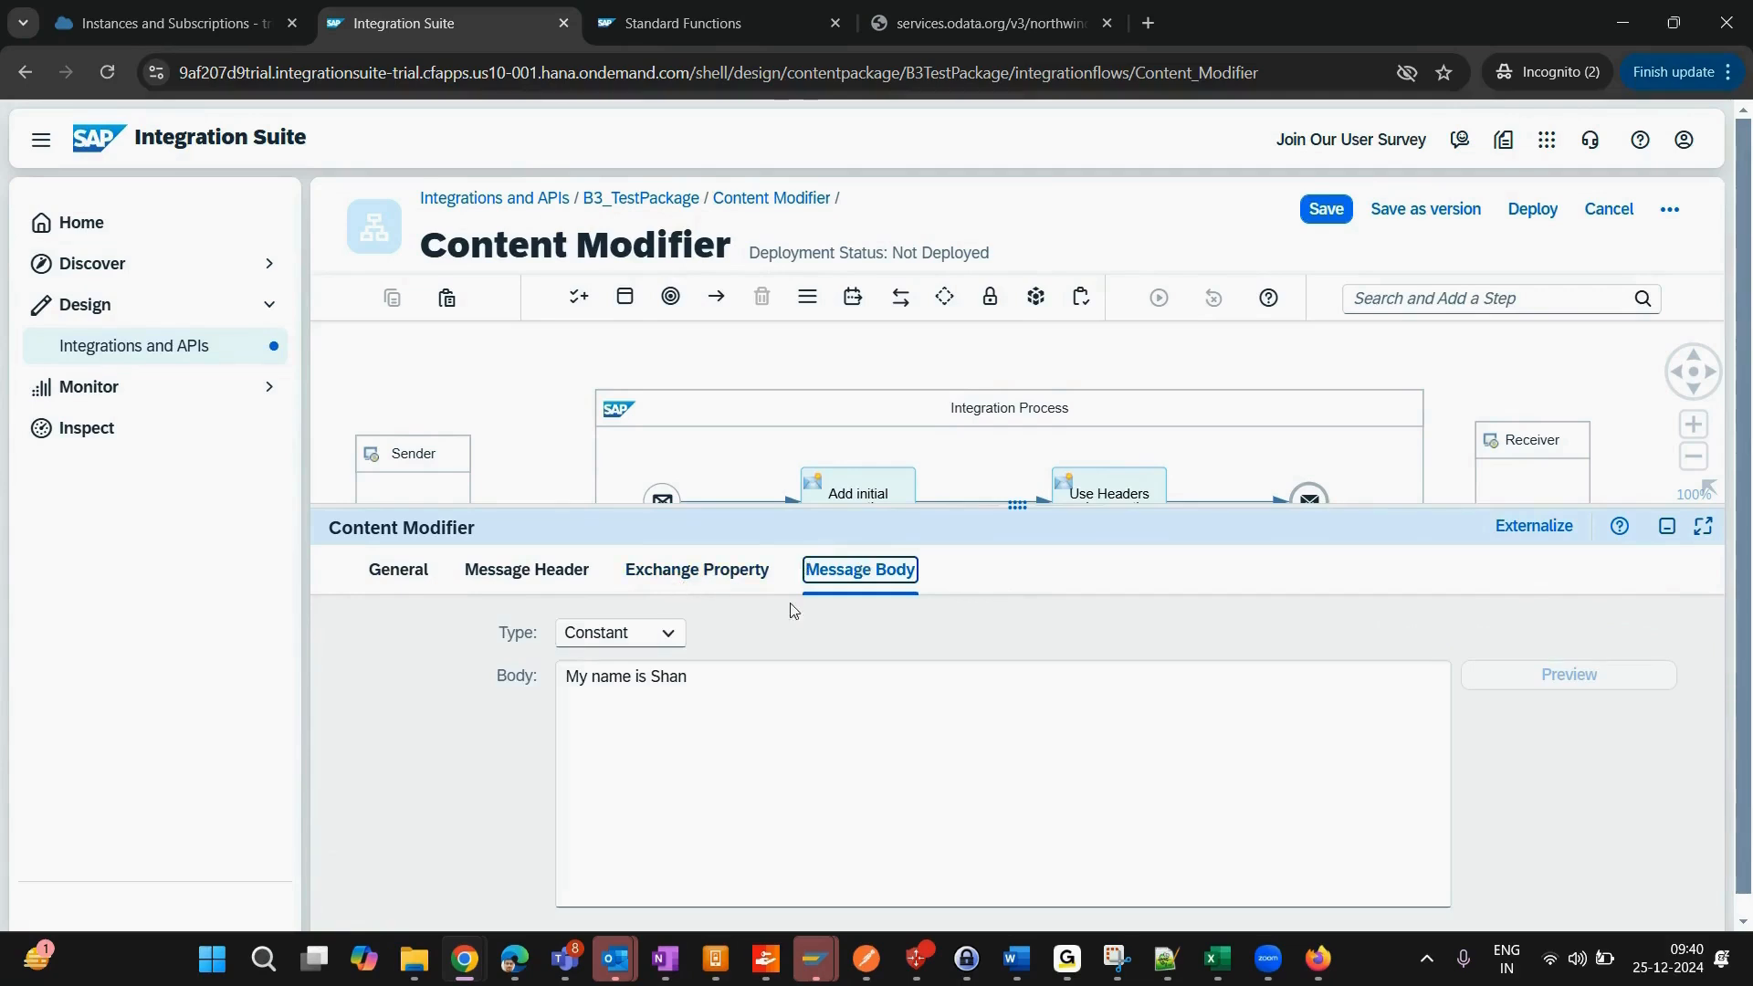
drag(1040, 509, 1040, 584)
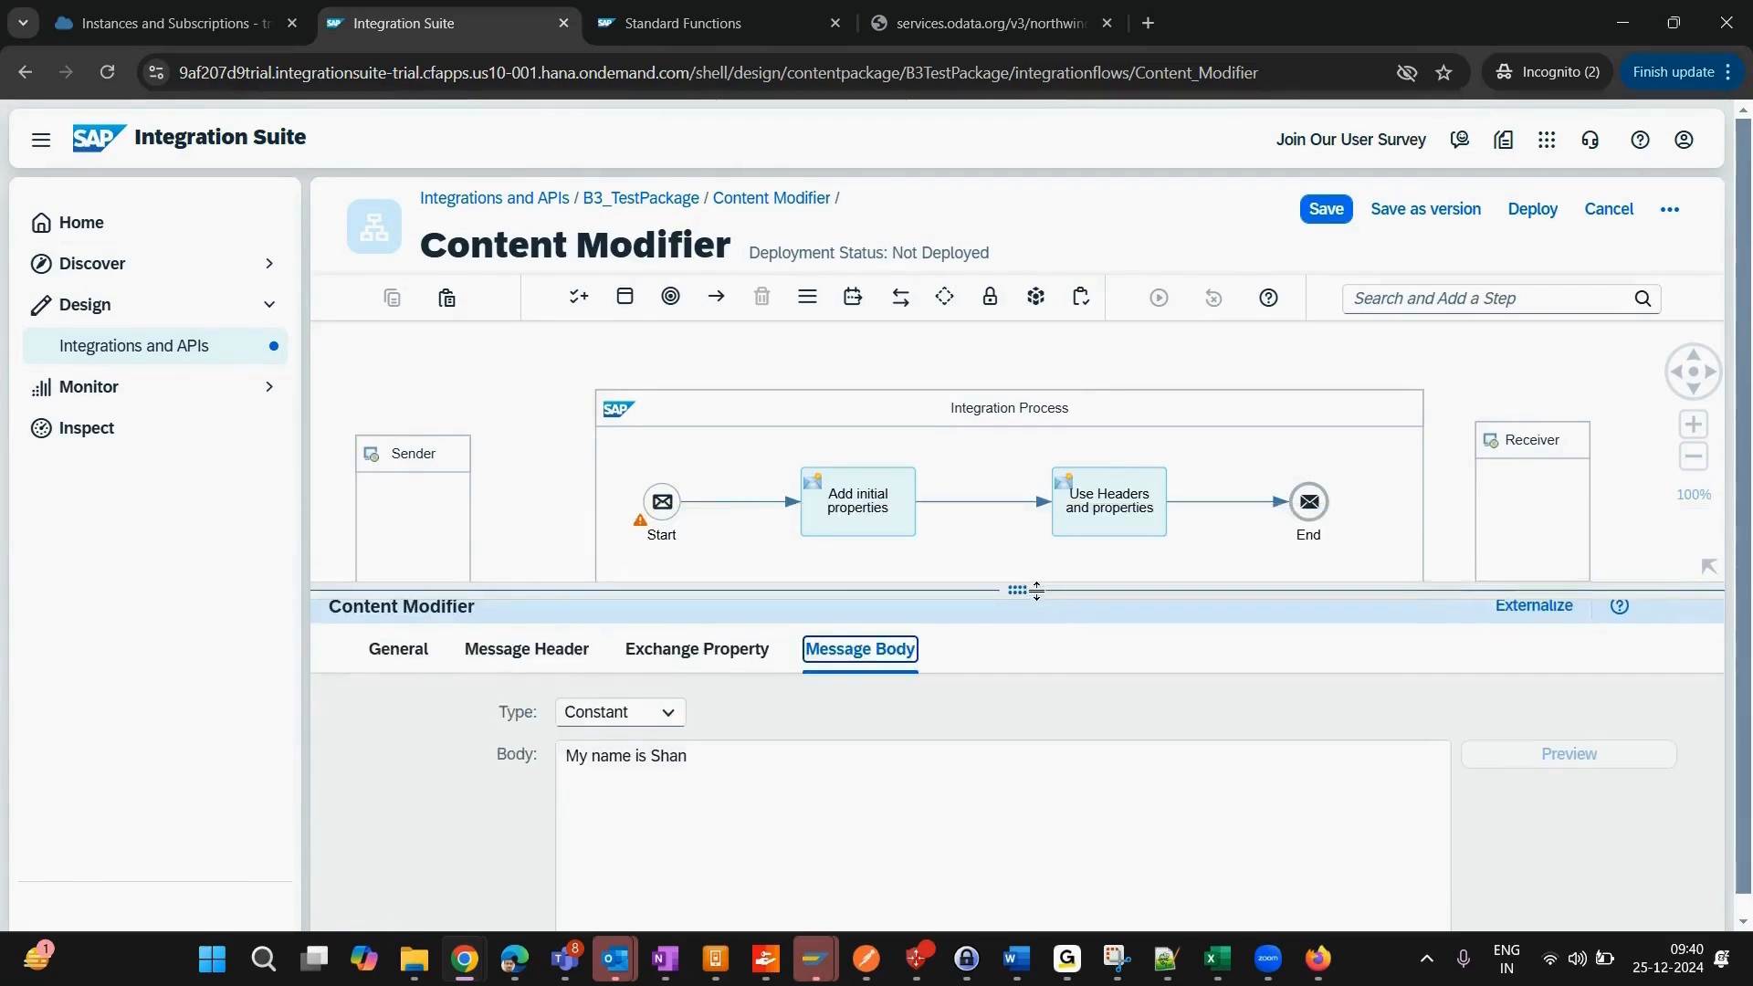